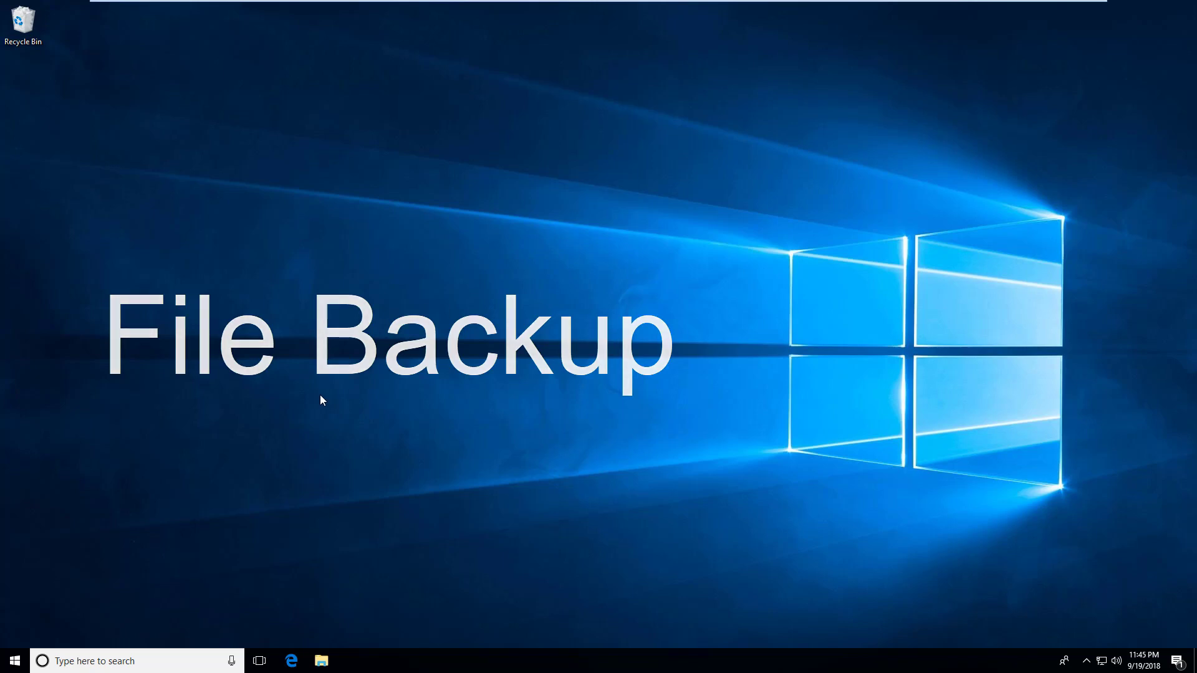
Step: Search for 'todo' and launch EaseUS Todo Backup Home 11.5, then show the backup types
{"action": "left_click", "coordinate": [130, 666]}
{"action": "type", "text": "todo"}
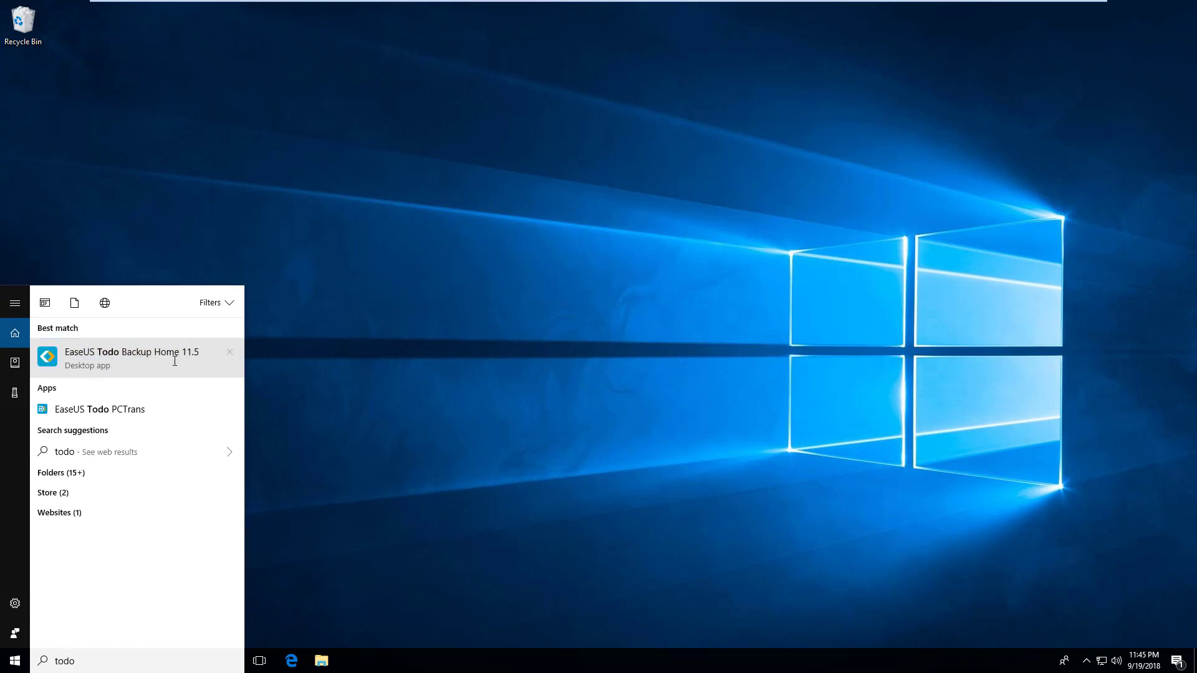
{"action": "right_click", "coordinate": [174, 361]}
{"action": "left_click", "coordinate": [163, 374]}
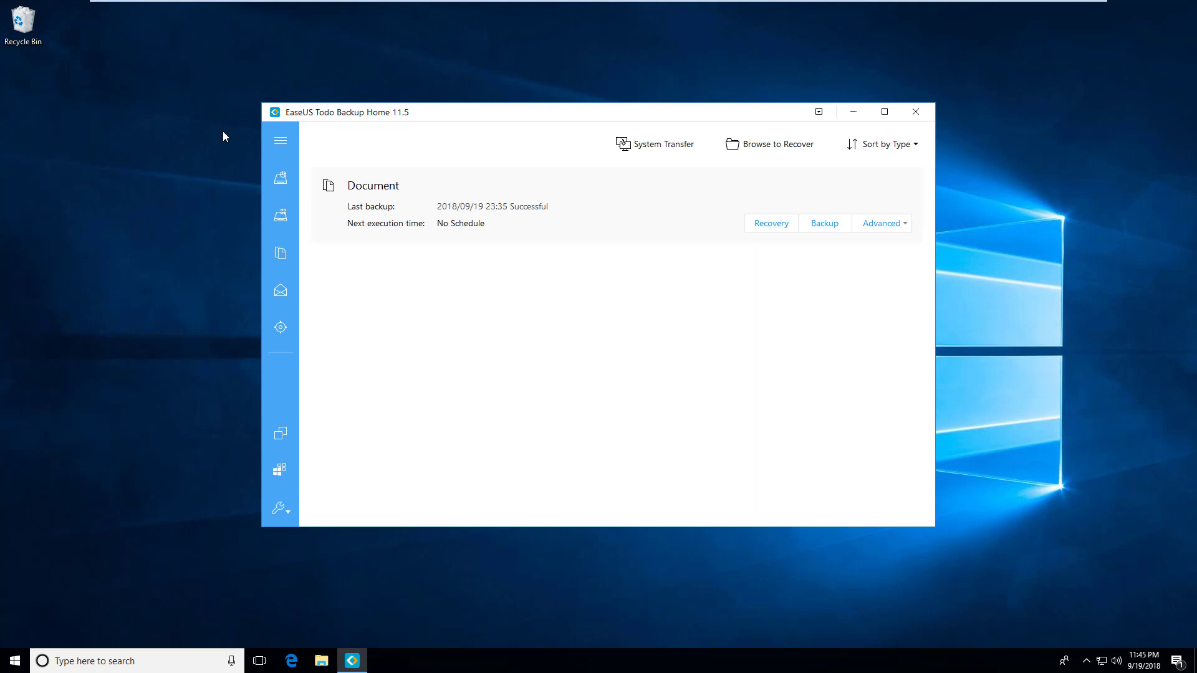
{"action": "left_click", "coordinate": [281, 141]}
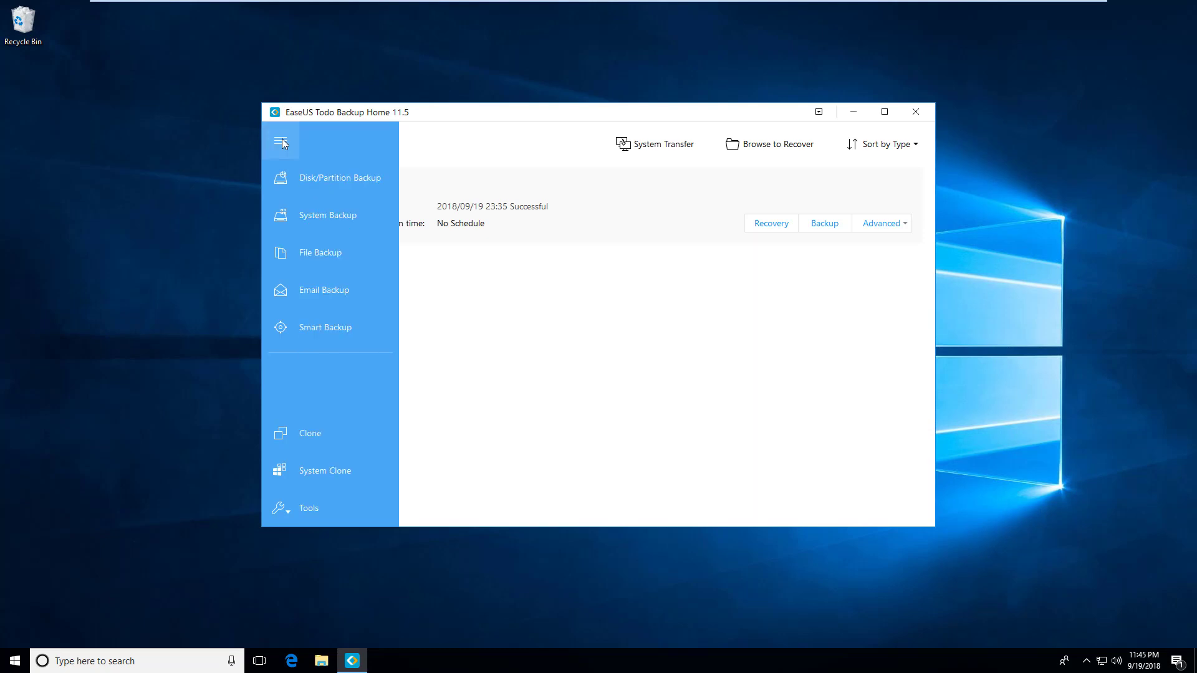
Step: Start a new File Backup, clear all drives under Computer and expand drive F:
{"action": "left_click", "coordinate": [355, 262]}
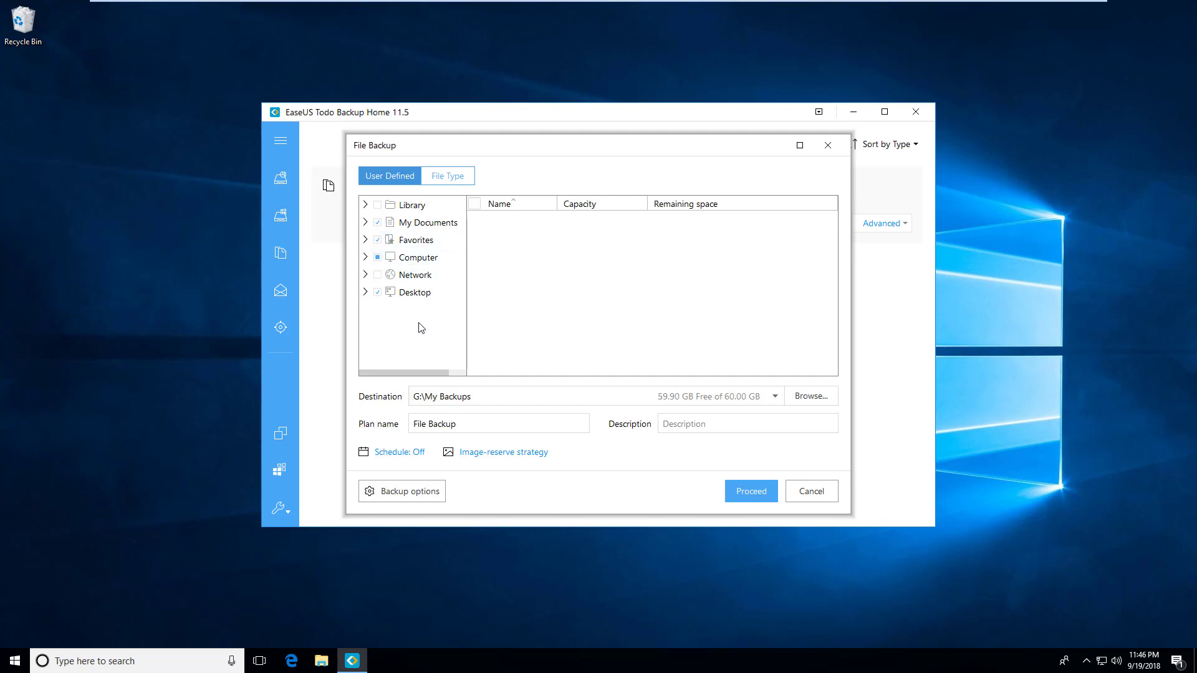
{"action": "left_click", "coordinate": [365, 257]}
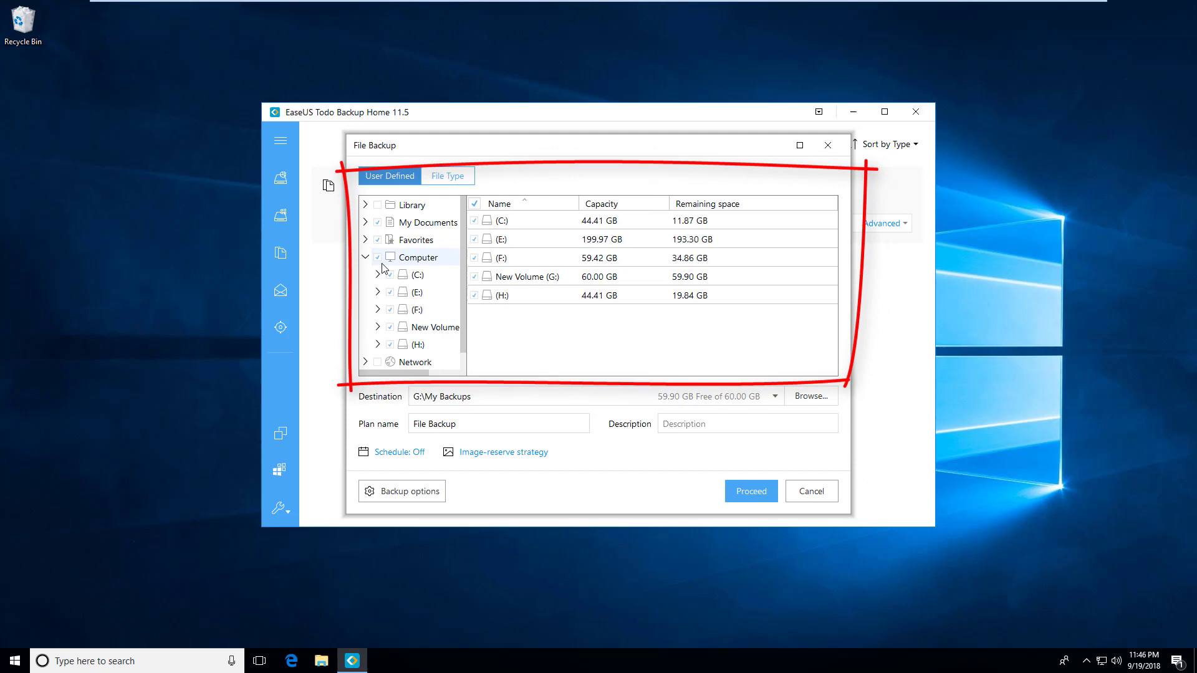
{"action": "left_click", "coordinate": [377, 256]}
{"action": "left_click", "coordinate": [416, 310]}
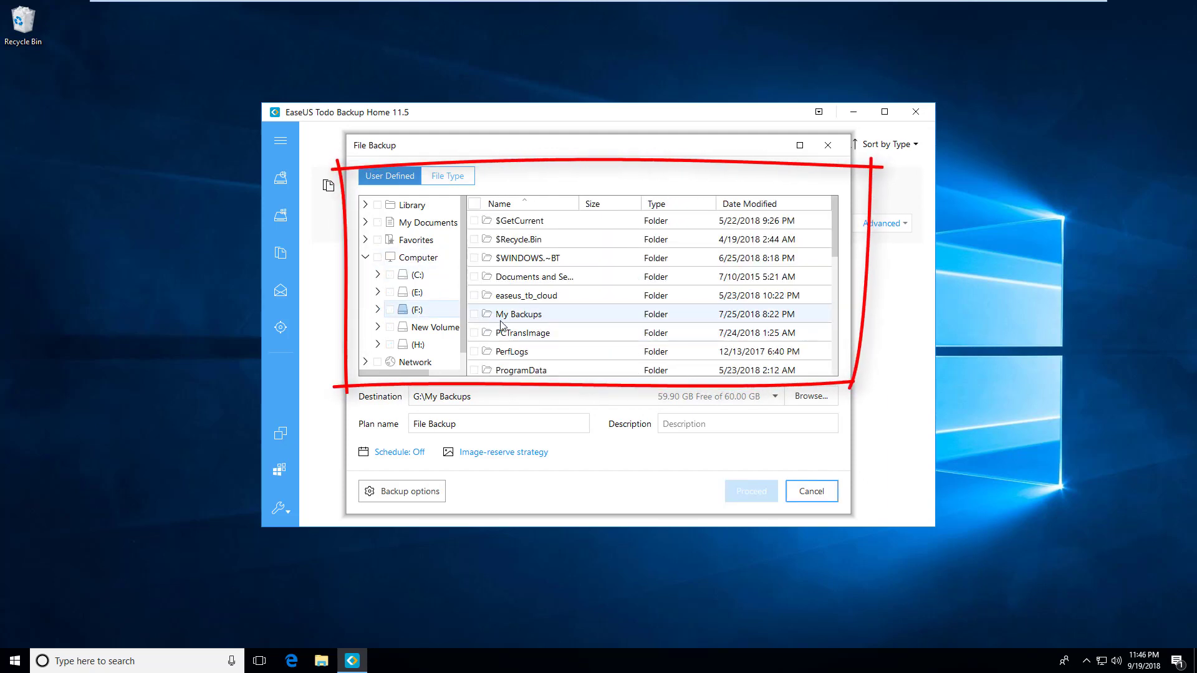
Step: Select only the 'test backup' folder on F:, leaving My Backups and PCTransImage unticked
{"action": "left_click", "coordinate": [474, 314]}
{"action": "left_click", "coordinate": [475, 314]}
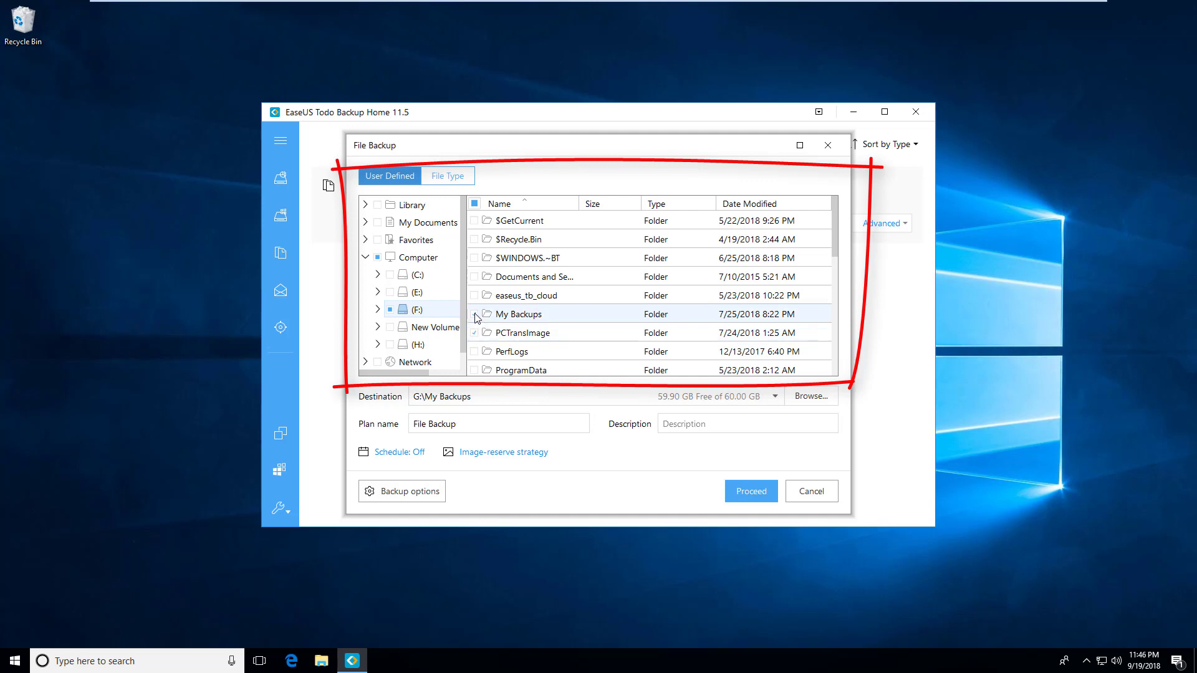
{"action": "left_click", "coordinate": [475, 333]}
{"action": "left_click", "coordinate": [475, 333]}
{"action": "scroll", "coordinate": [536, 343], "scroll_direction": "down", "scroll_amount": 5}
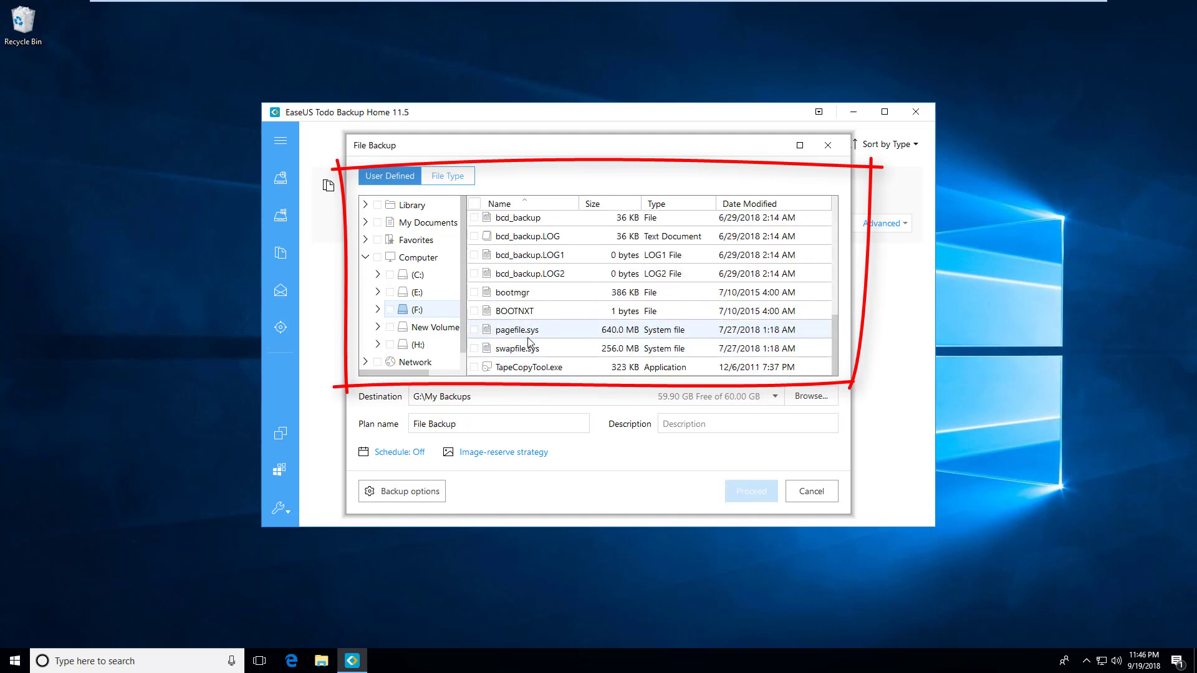
{"action": "scroll", "coordinate": [534, 339], "scroll_direction": "up", "scroll_amount": 3}
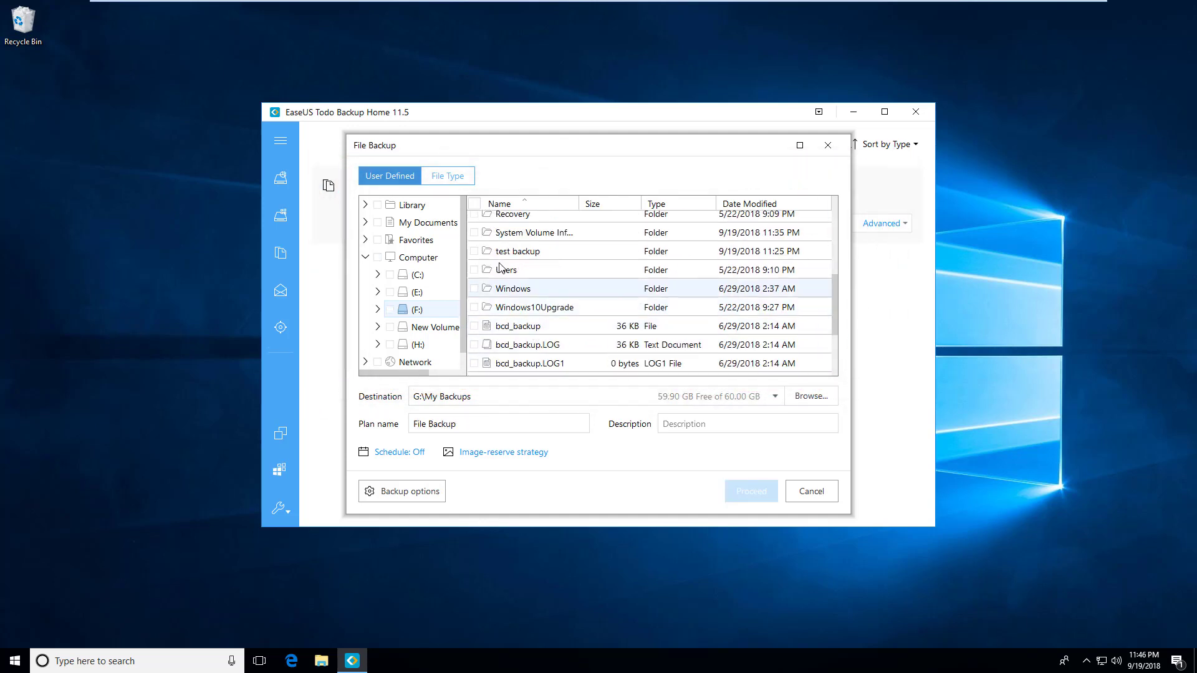
{"action": "left_click", "coordinate": [475, 252]}
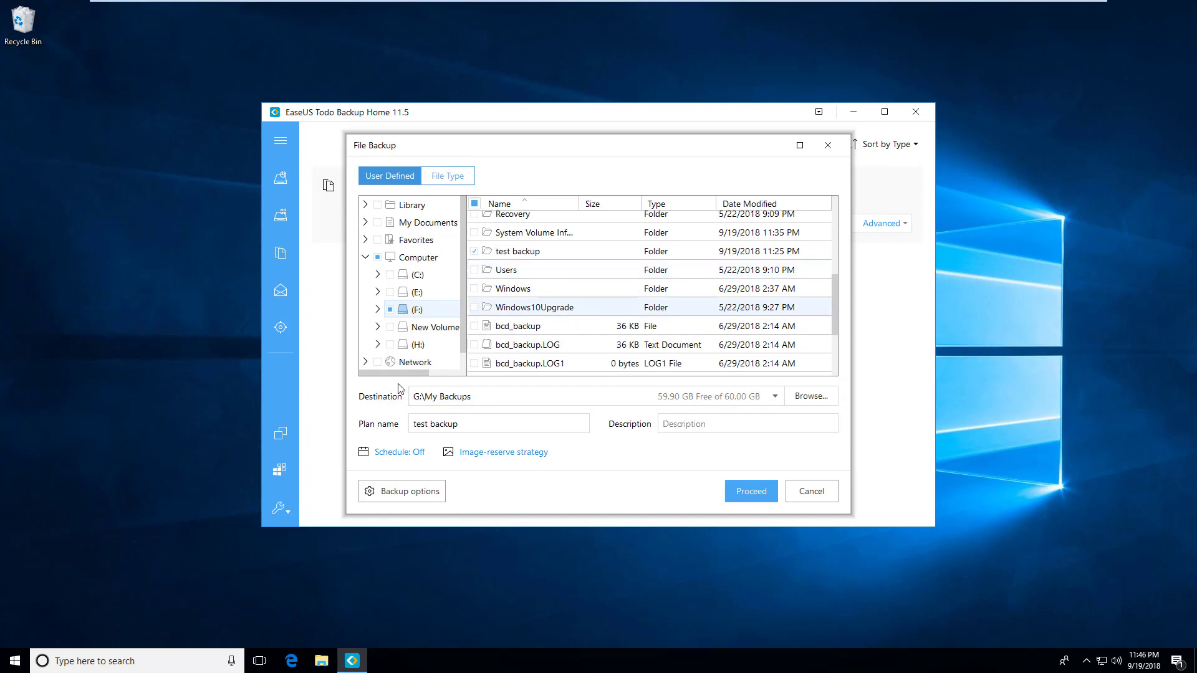
Step: Back up all Document-type files, reviewing the Document extension list without changes
{"action": "left_click", "coordinate": [415, 362]}
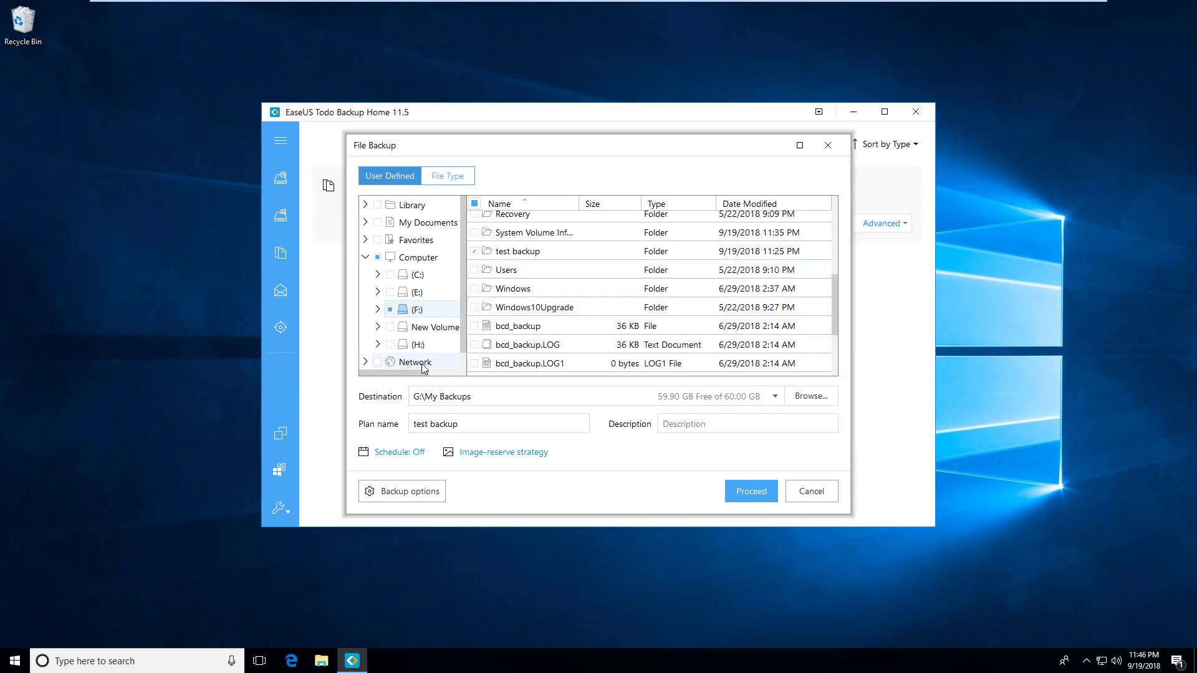
{"action": "left_click", "coordinate": [462, 181]}
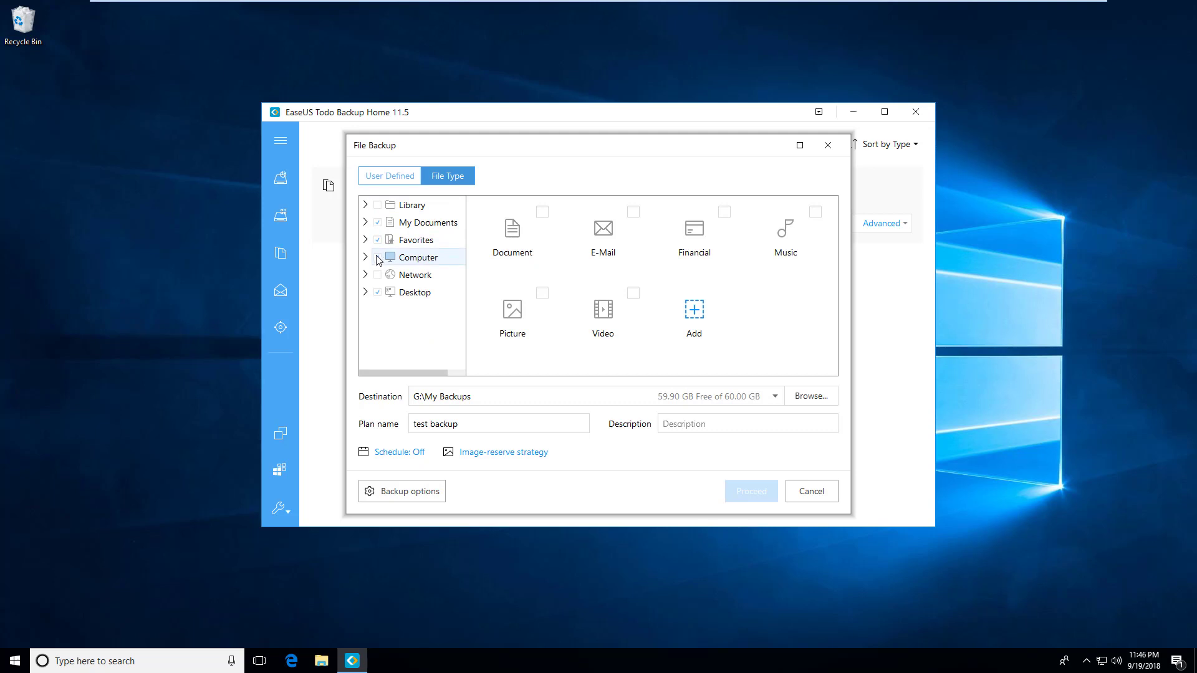
{"action": "left_click", "coordinate": [542, 212]}
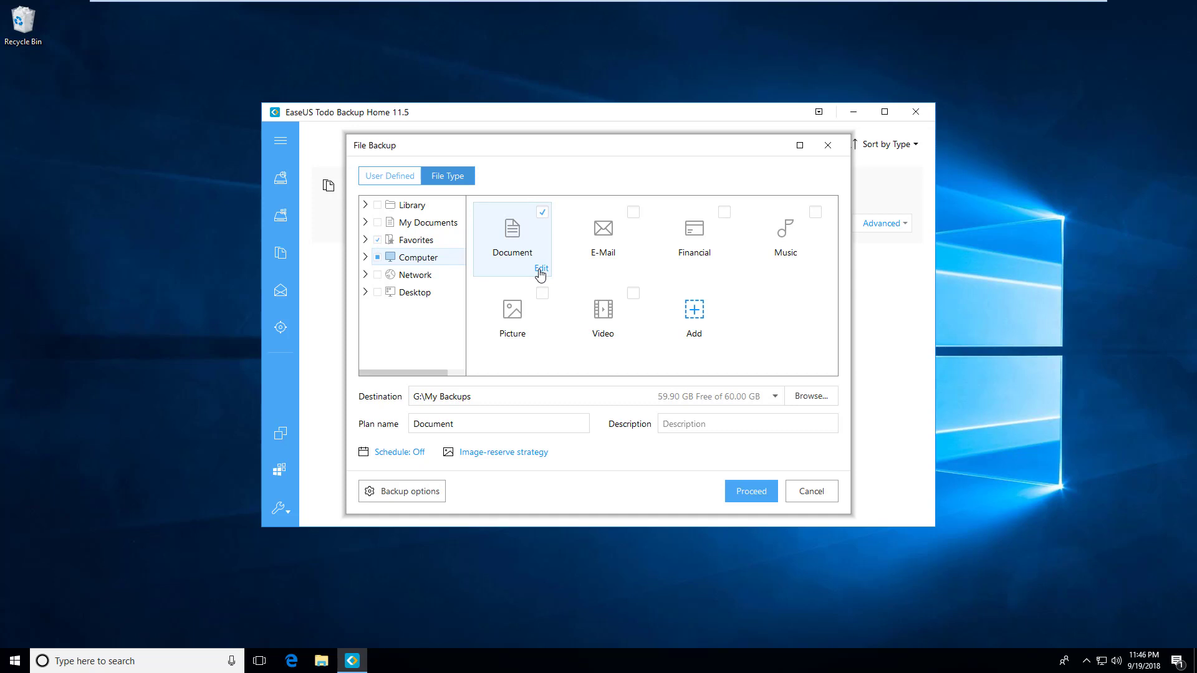
{"action": "left_click", "coordinate": [541, 270]}
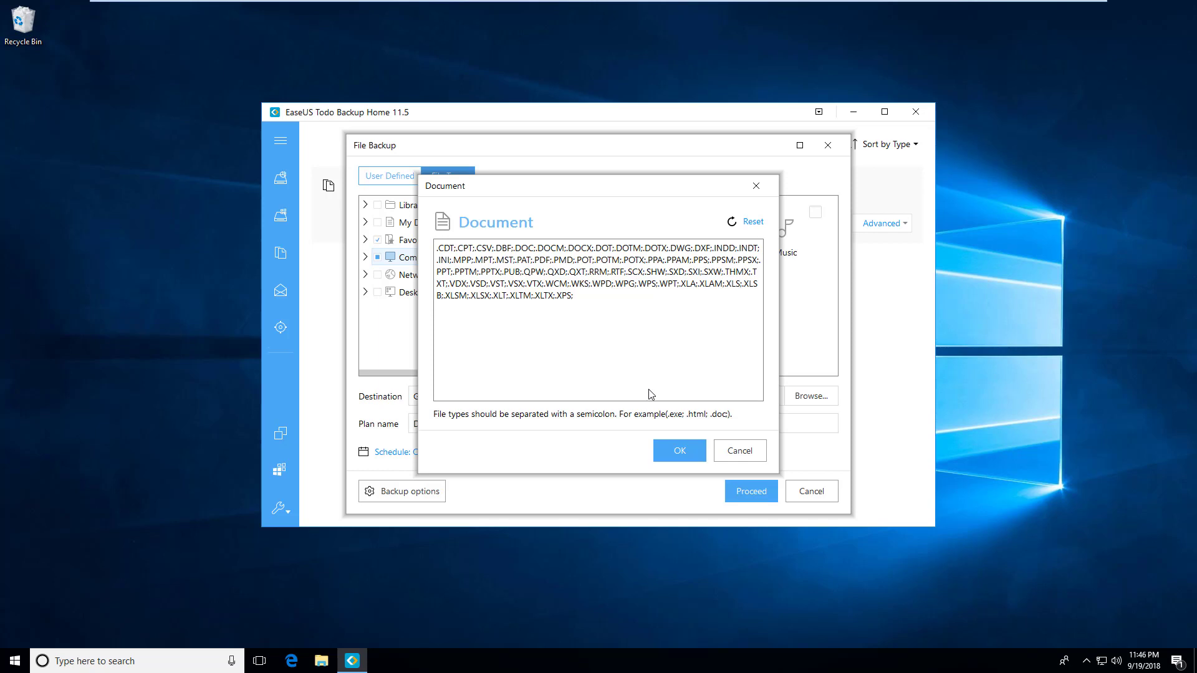
{"action": "left_click", "coordinate": [752, 454]}
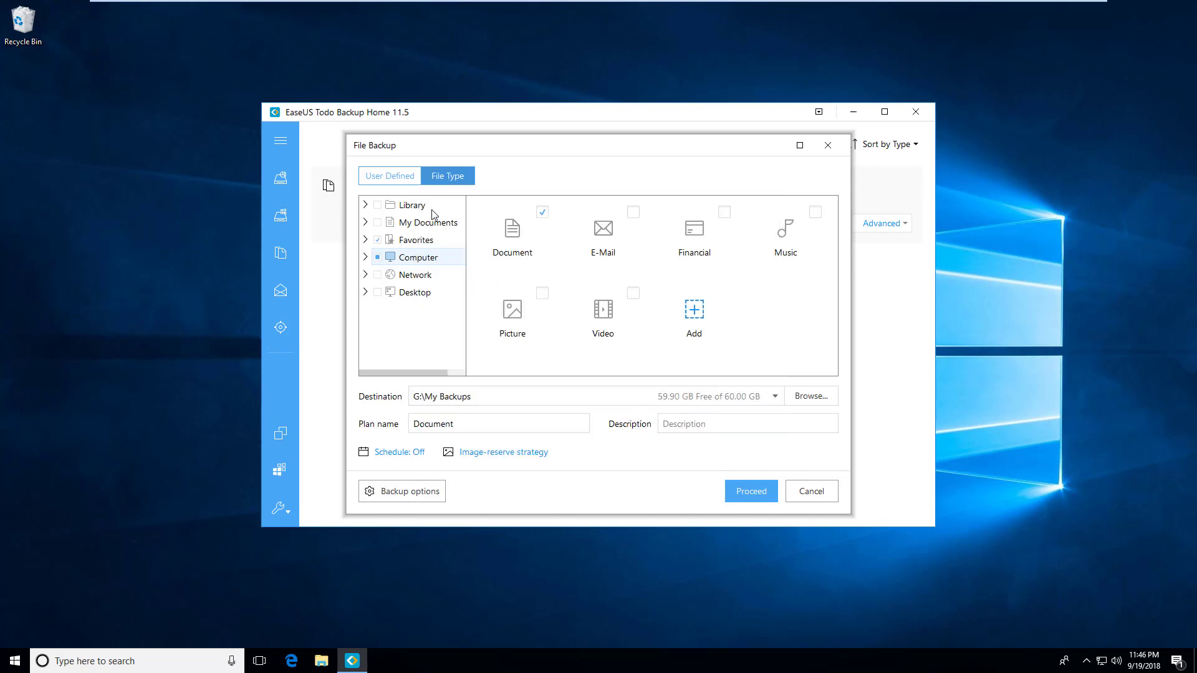
Step: Return to User Defined selection and inspect Network, NAS and Cloud destinations, keeping G:\My Backups
{"action": "left_click", "coordinate": [399, 177]}
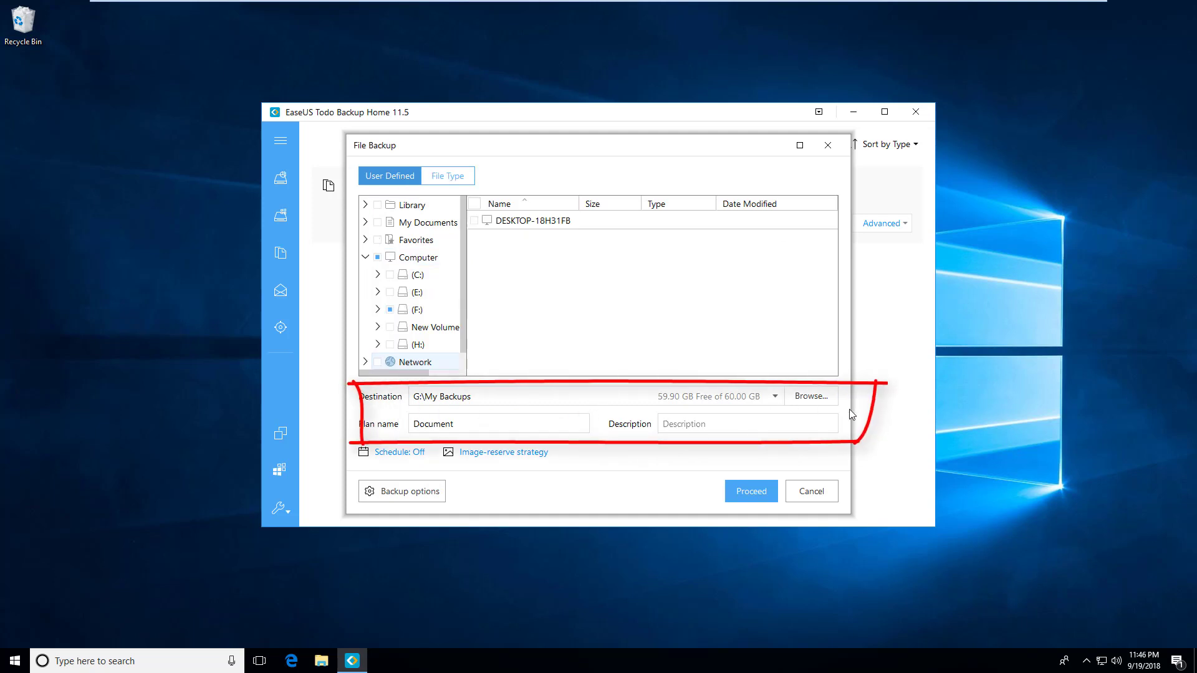
{"action": "left_click", "coordinate": [811, 397]}
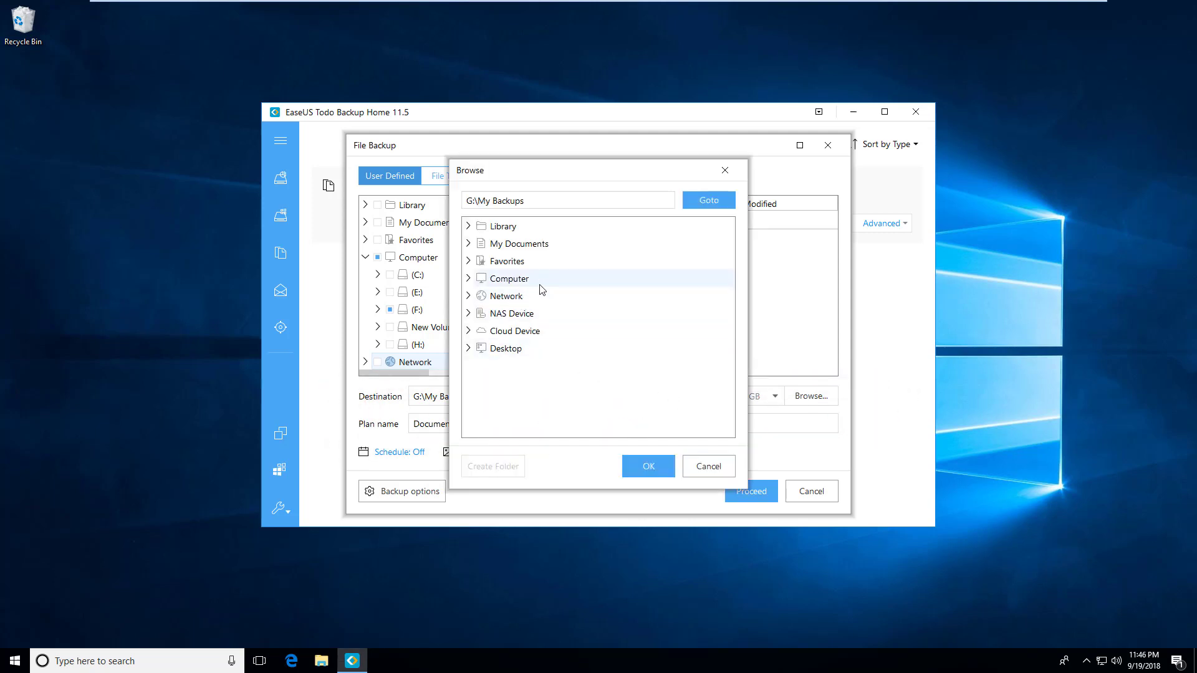
{"action": "left_click", "coordinate": [536, 301]}
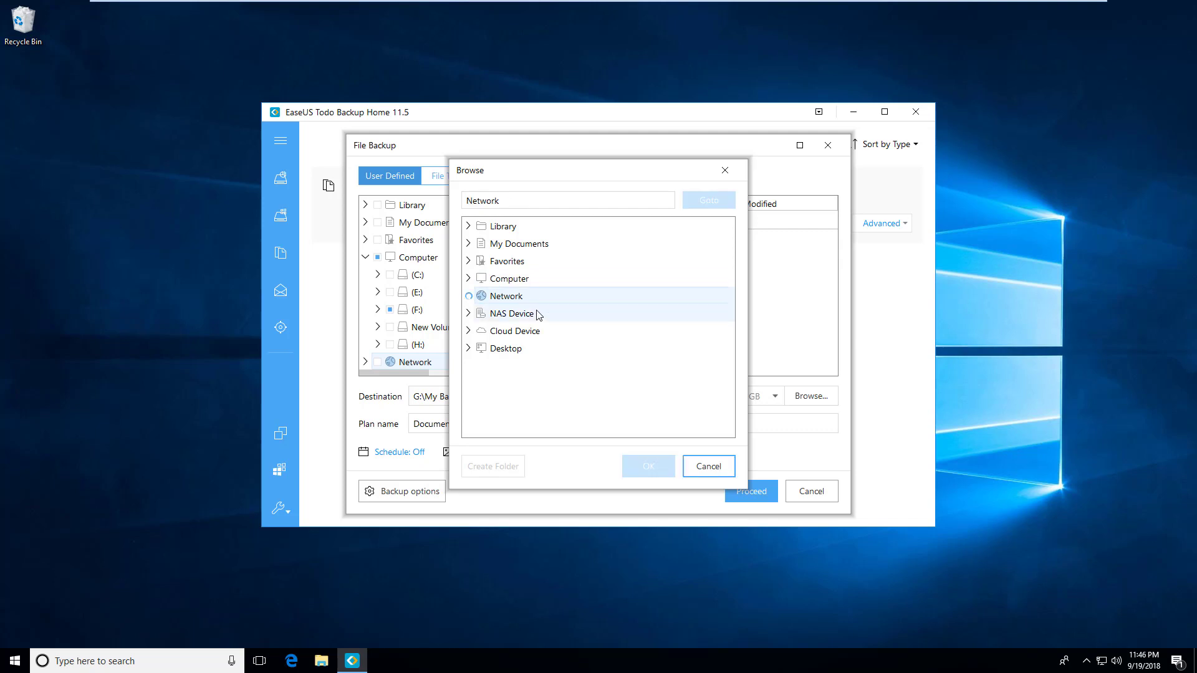
{"action": "left_click", "coordinate": [537, 315]}
{"action": "left_click", "coordinate": [537, 331]}
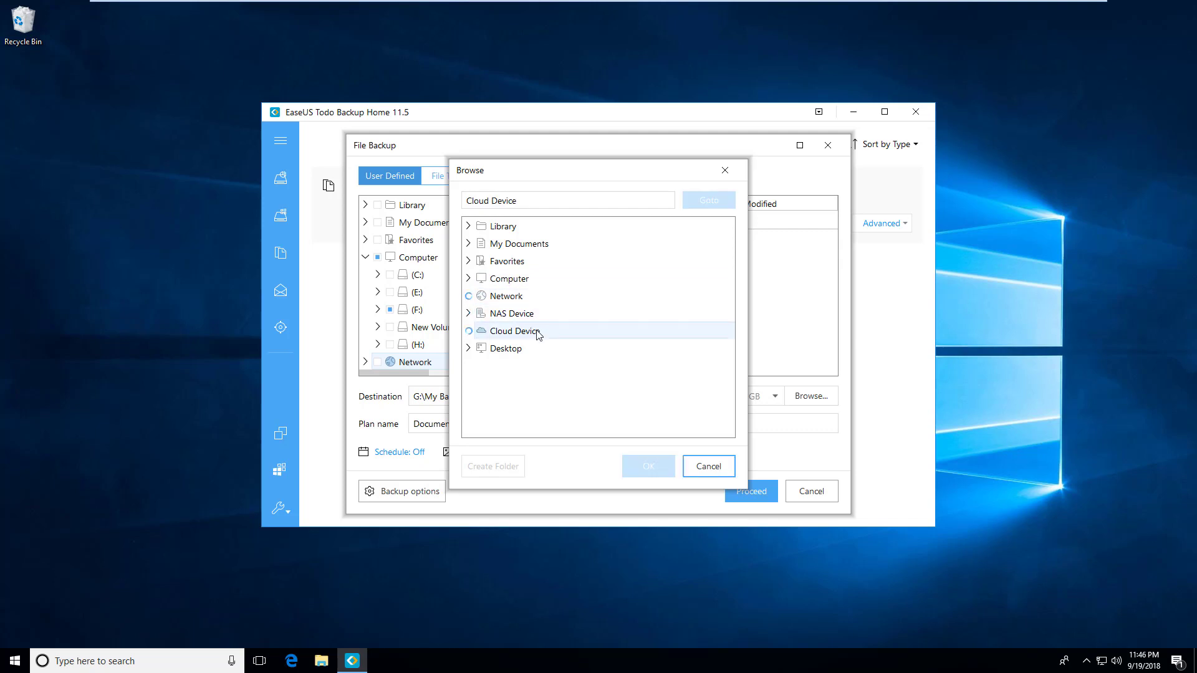
{"action": "left_click", "coordinate": [709, 469]}
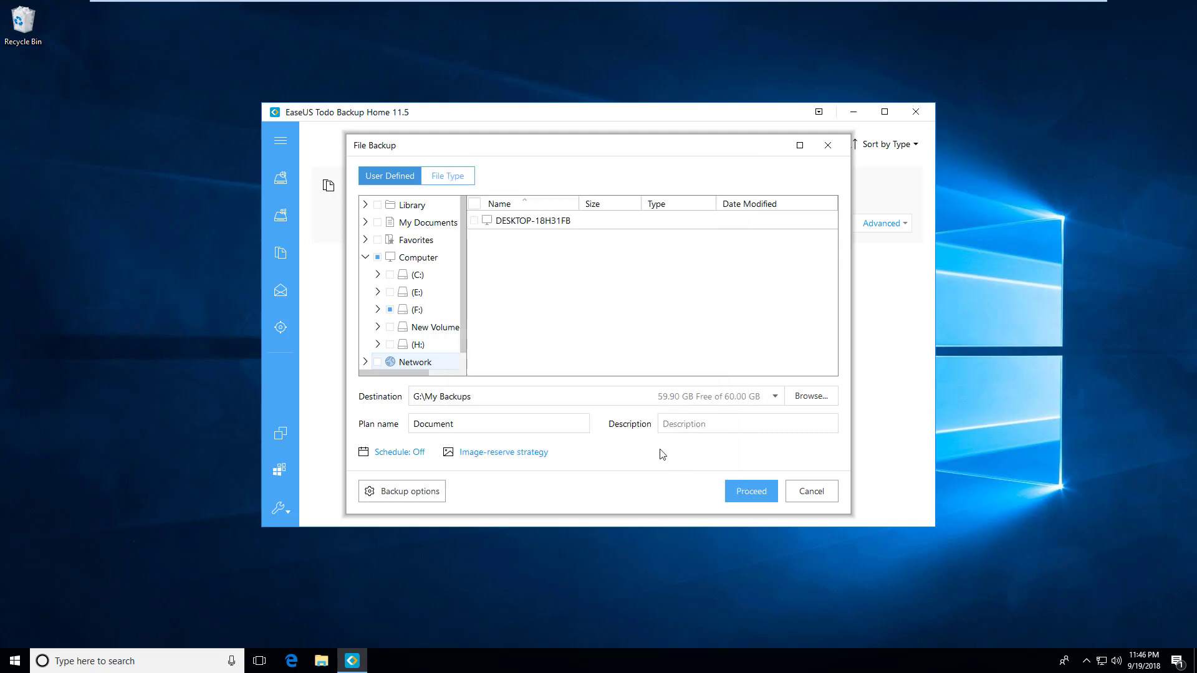
{"action": "left_click", "coordinate": [393, 453]}
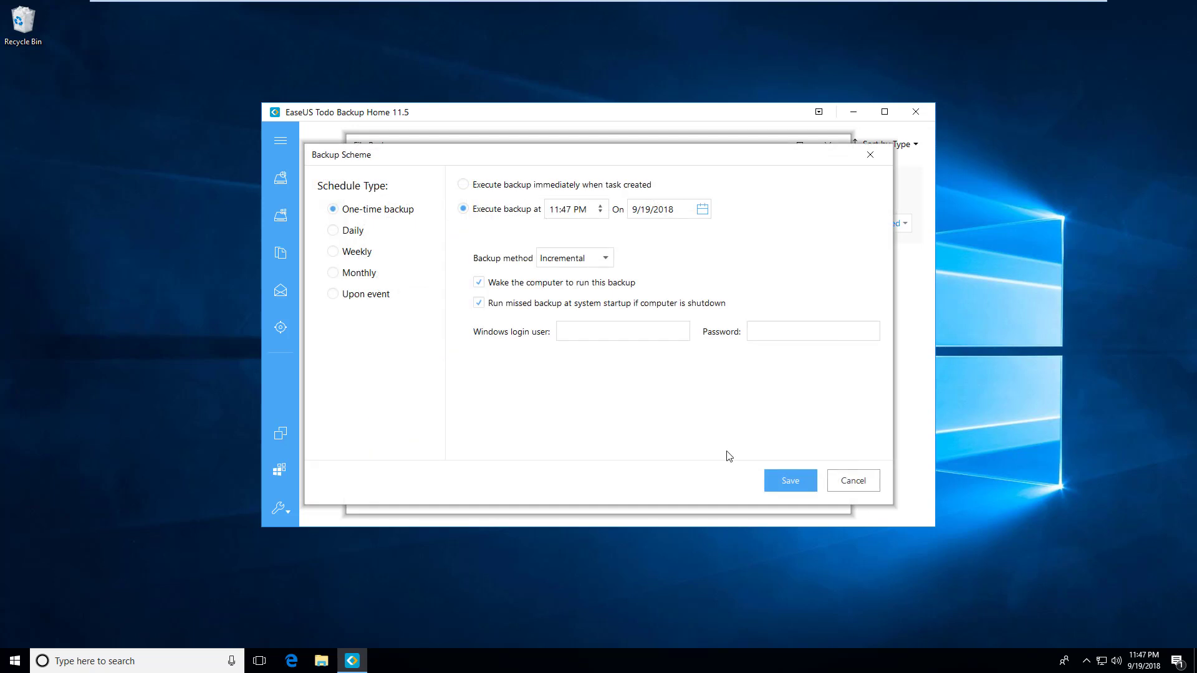
{"action": "left_click", "coordinate": [854, 480]}
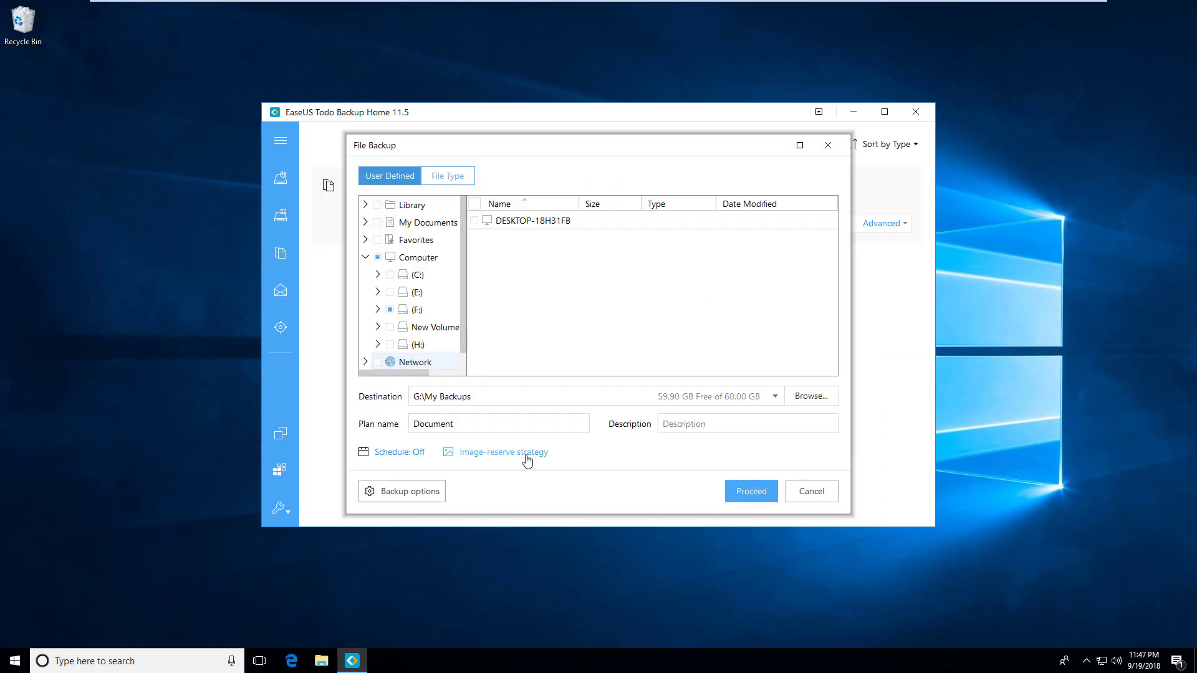
{"action": "left_click", "coordinate": [525, 455]}
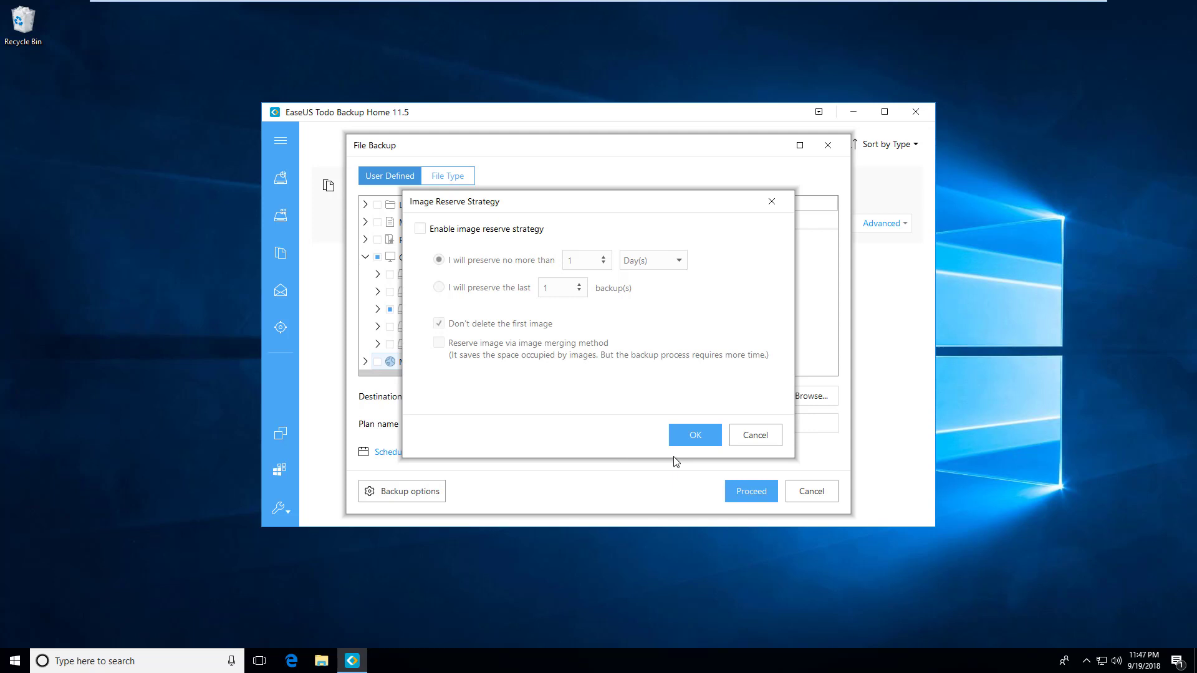
{"action": "left_click", "coordinate": [755, 436]}
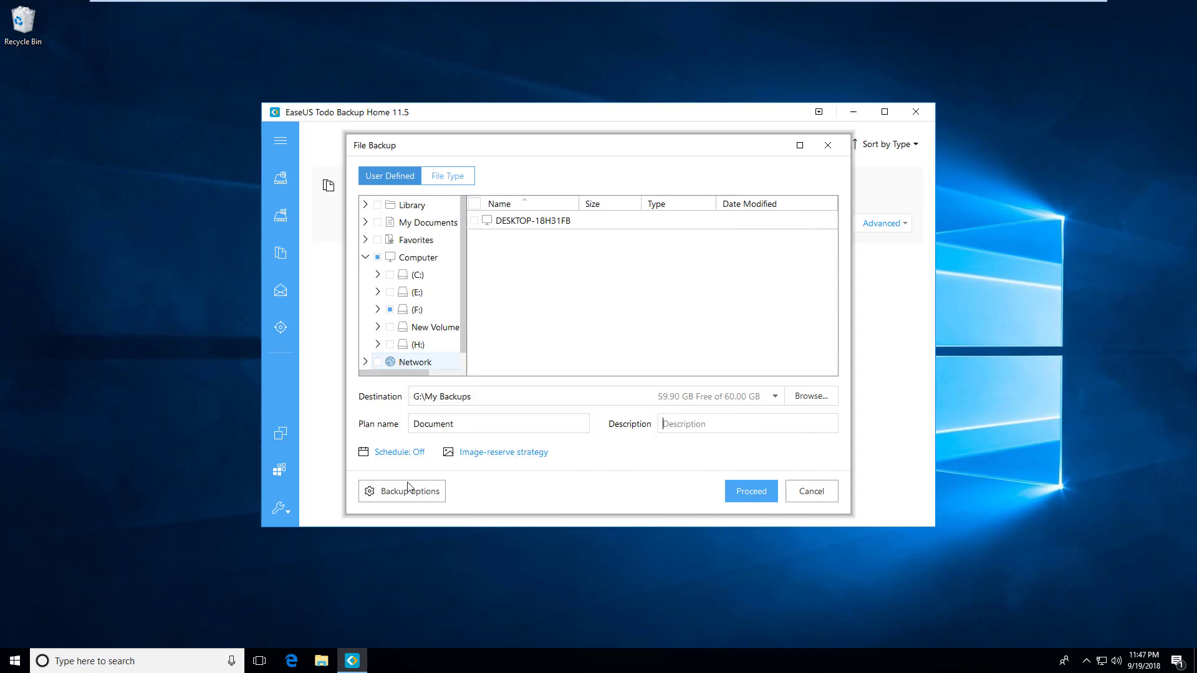
{"action": "left_click", "coordinate": [397, 492]}
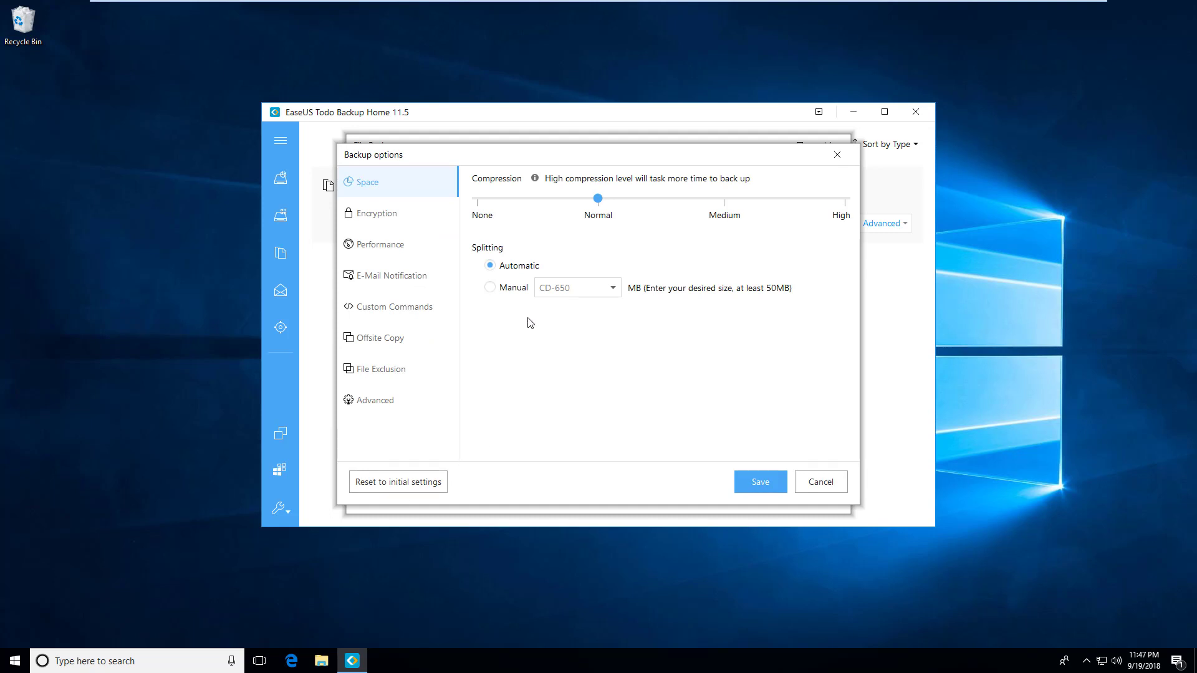
{"action": "left_click", "coordinate": [390, 217]}
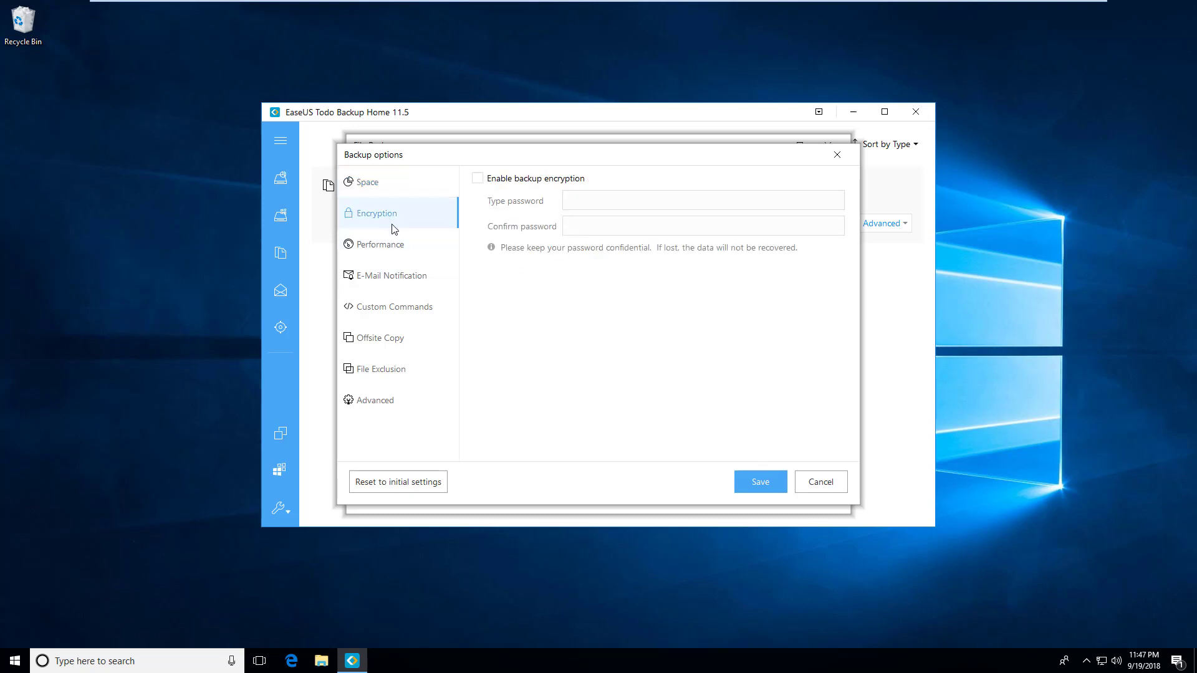
{"action": "left_click", "coordinate": [408, 280]}
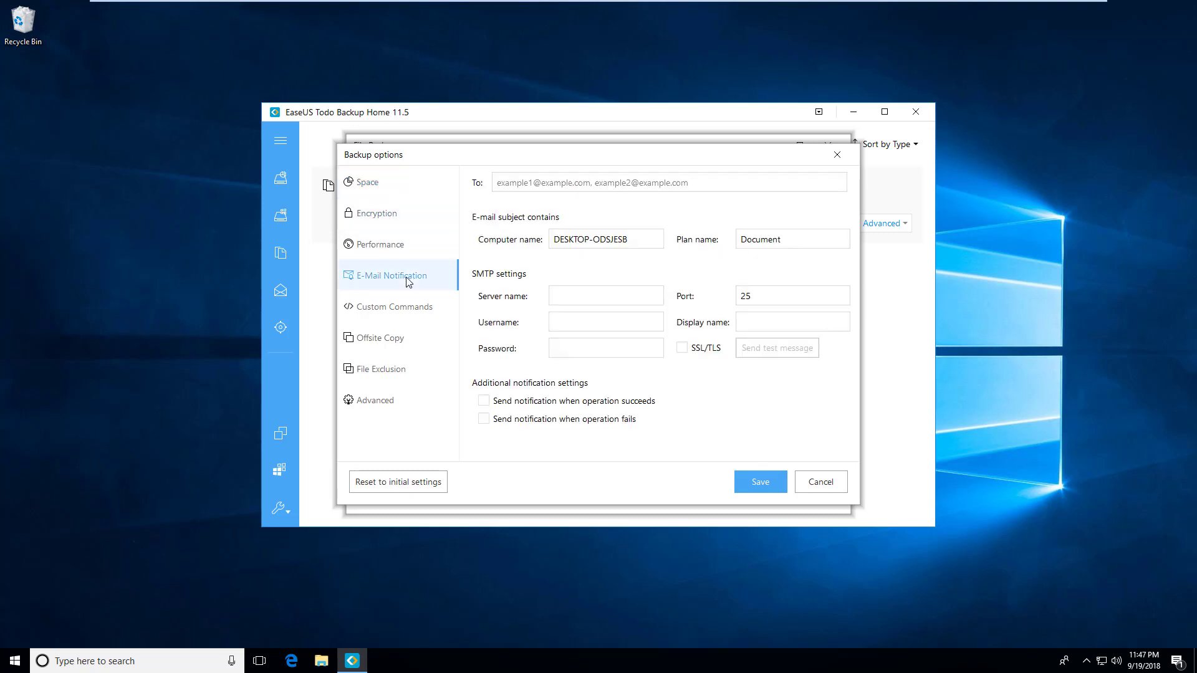
{"action": "left_click", "coordinate": [412, 311]}
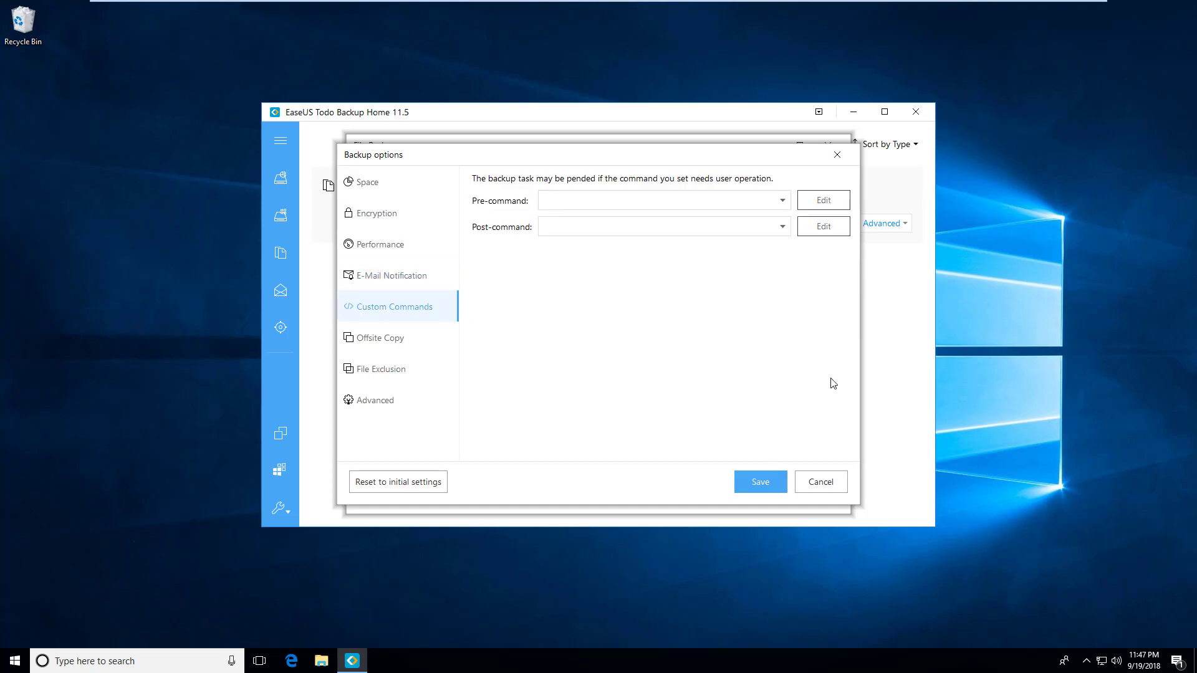
{"action": "left_click", "coordinate": [830, 486]}
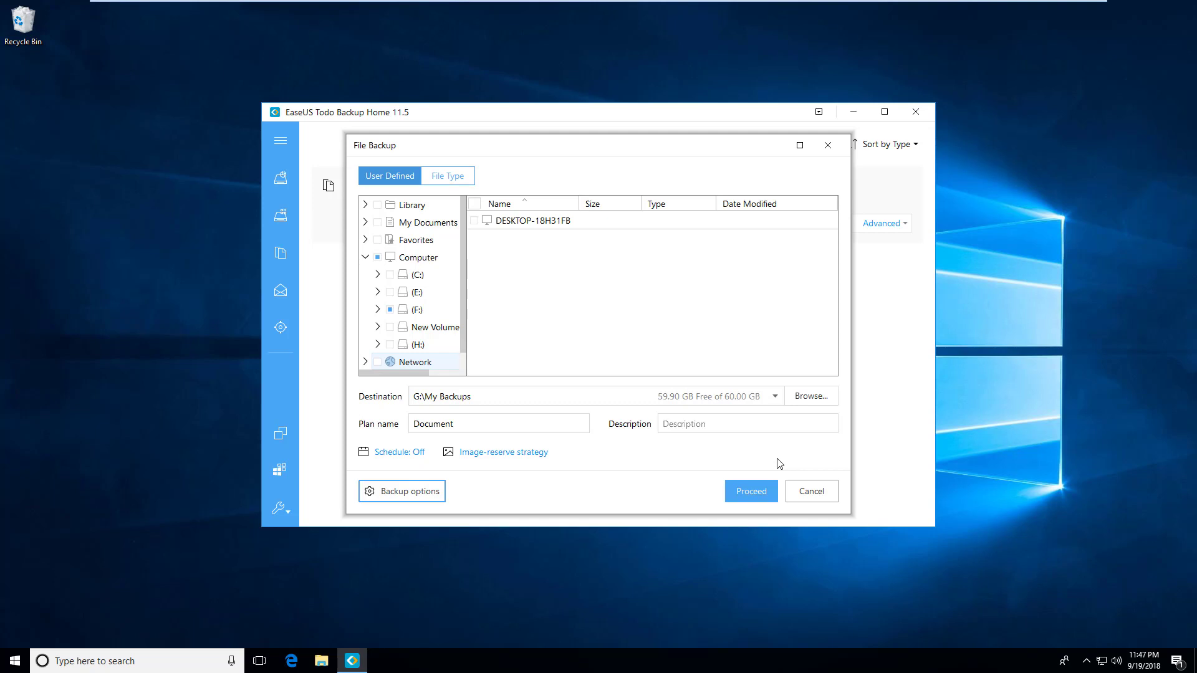
Step: Run the Document backup and review the after-backup Shut Down/Sleep/Do Nothing options without changing them
{"action": "left_click", "coordinate": [758, 493]}
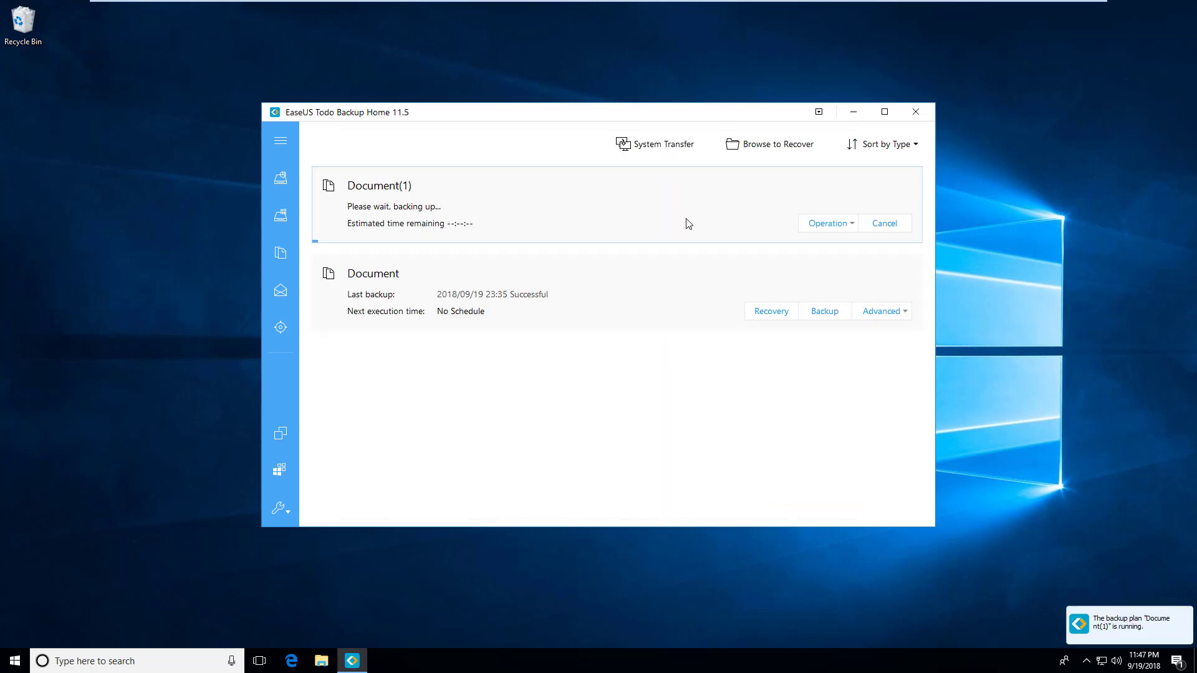
{"action": "left_click", "coordinate": [833, 225]}
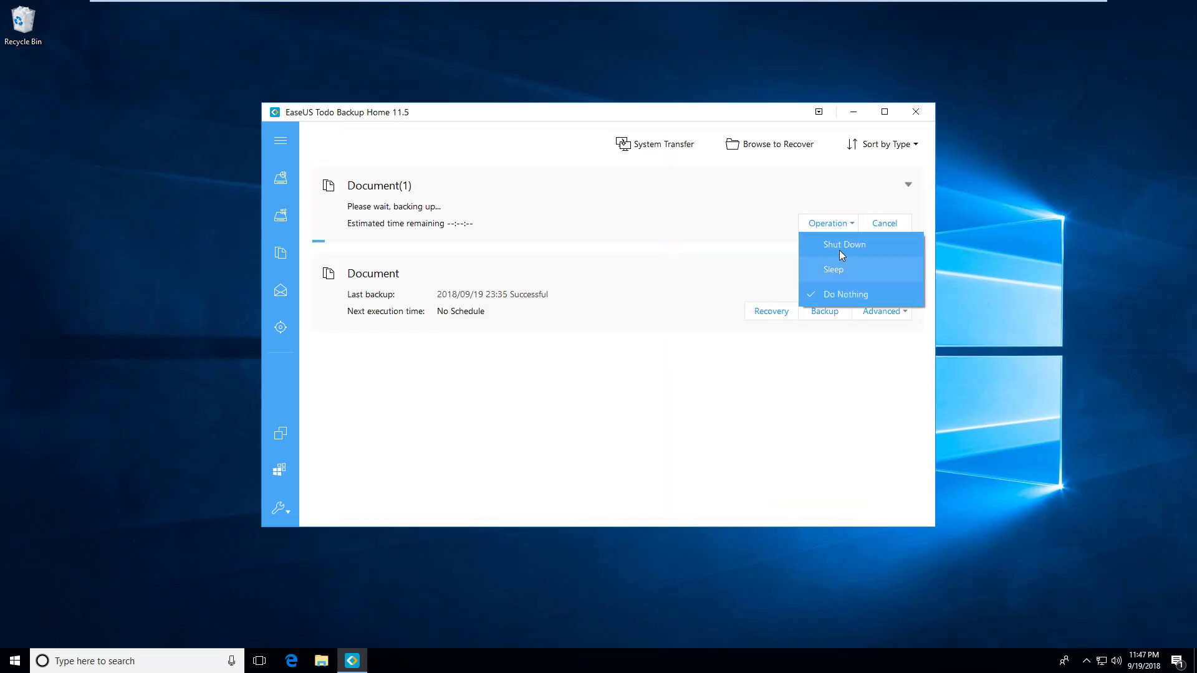
{"action": "left_click", "coordinate": [663, 365]}
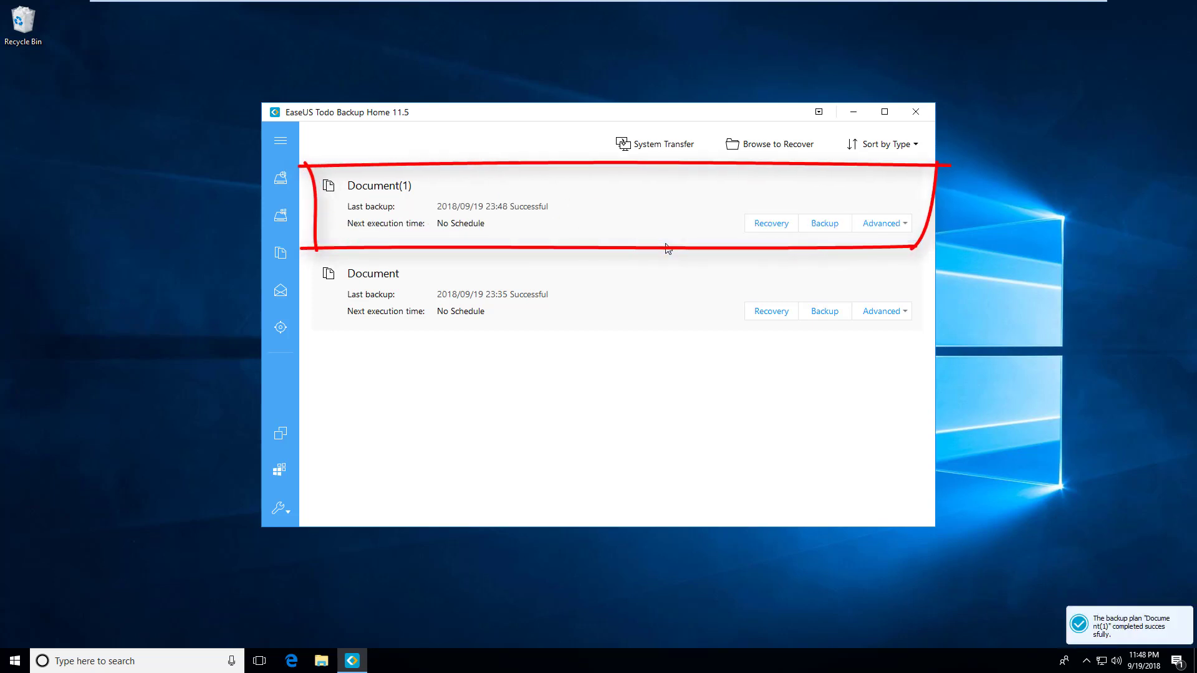
{"action": "right_click", "coordinate": [604, 219]}
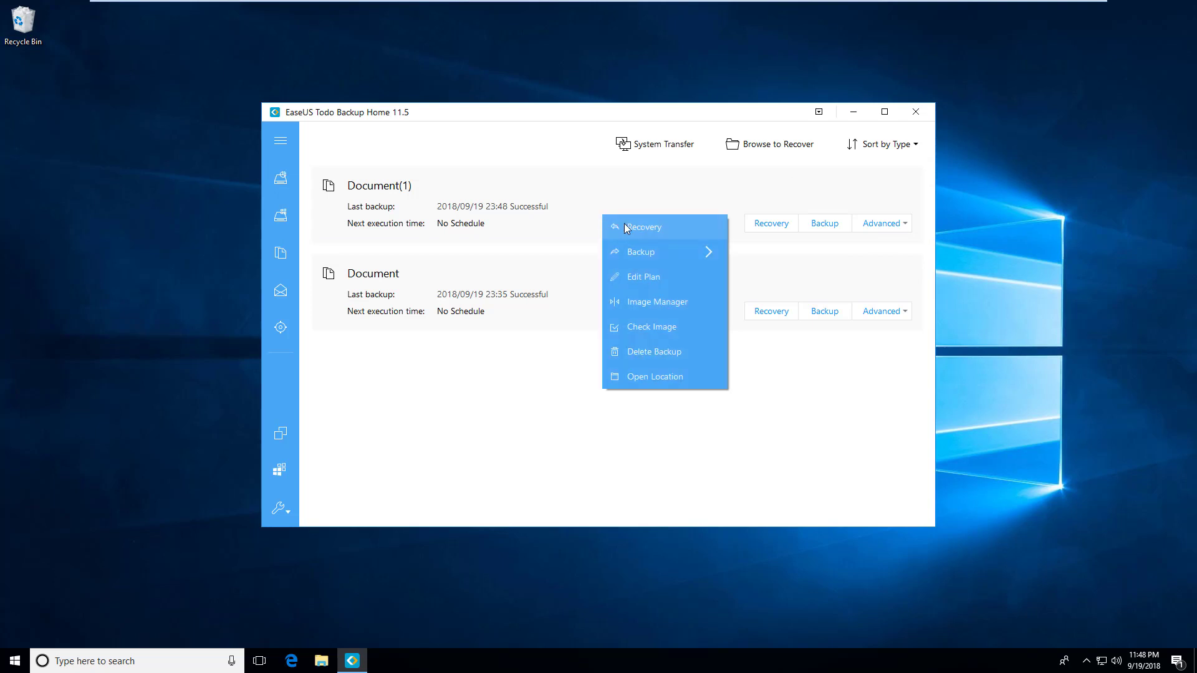
{"action": "left_click", "coordinate": [753, 199]}
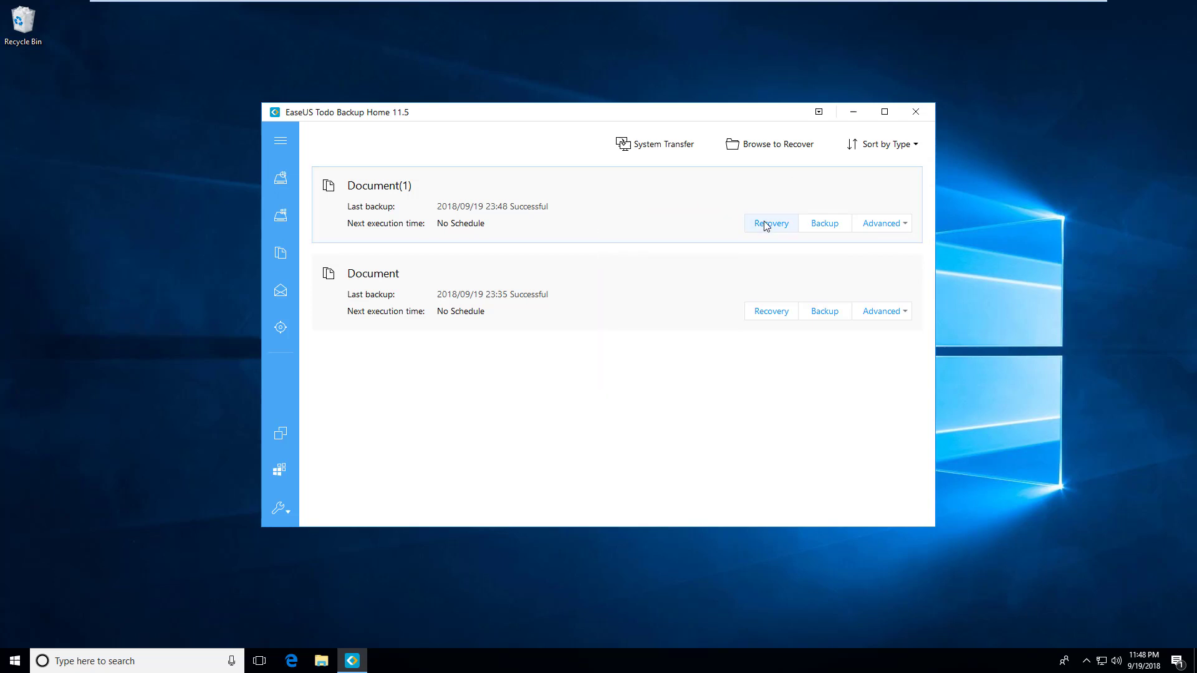
{"action": "left_click", "coordinate": [767, 225]}
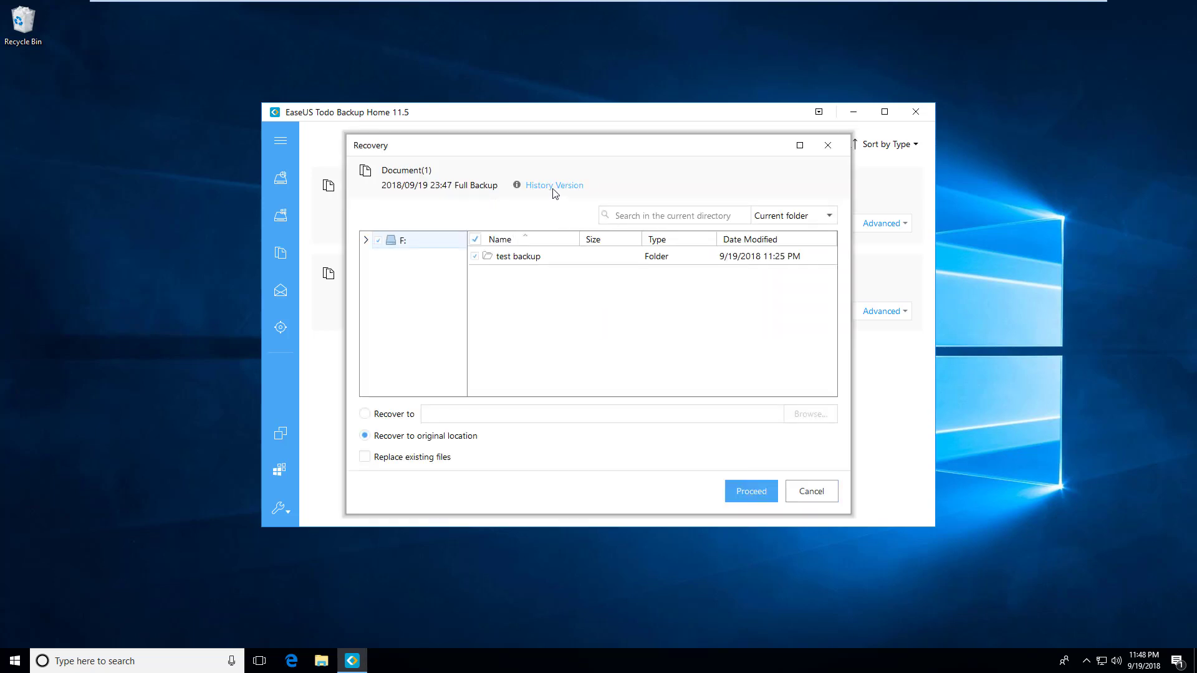
{"action": "left_click", "coordinate": [553, 187]}
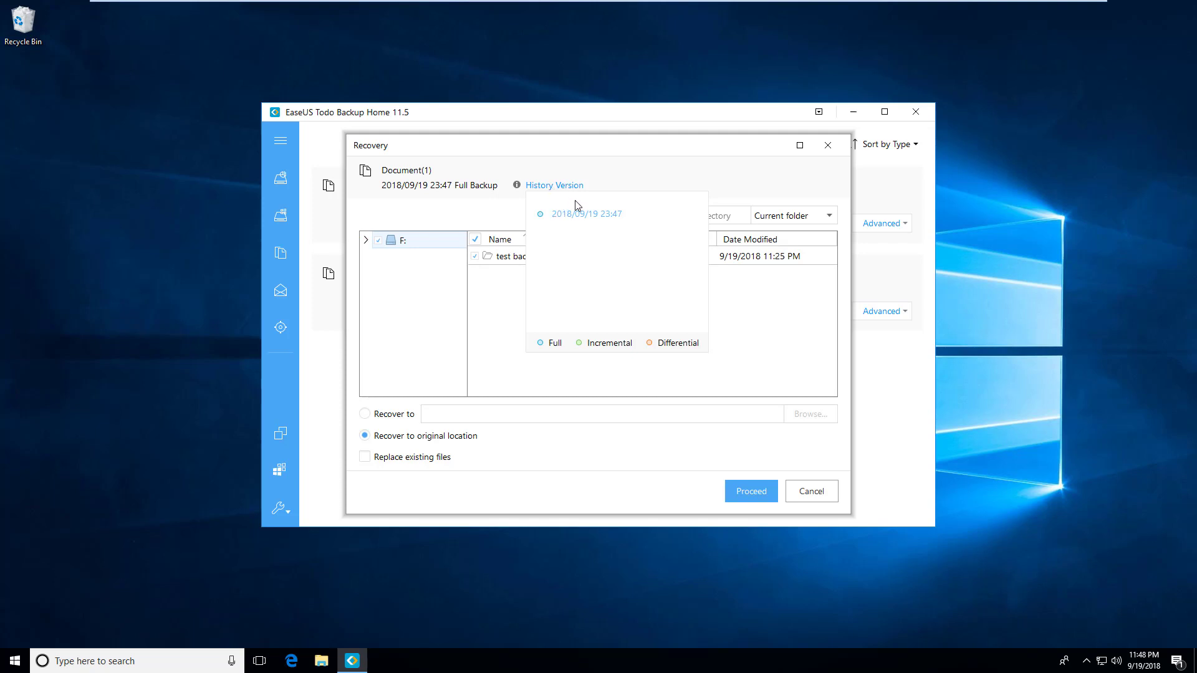
{"action": "left_click", "coordinate": [483, 207]}
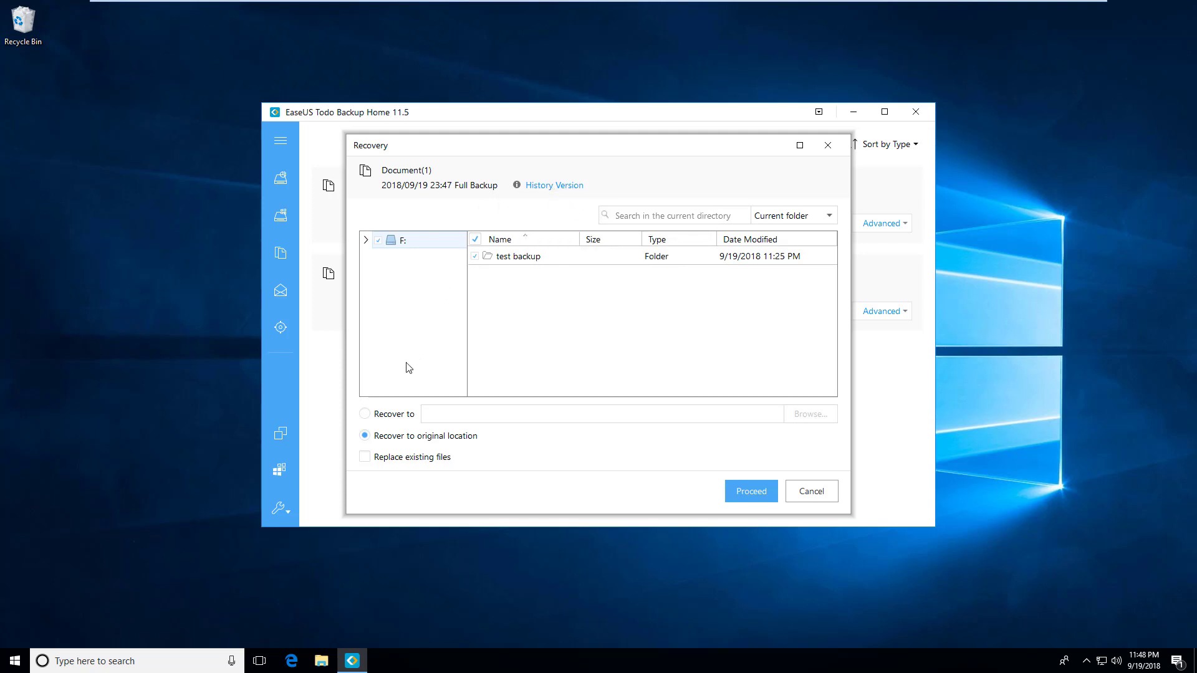
{"action": "left_click", "coordinate": [391, 415]}
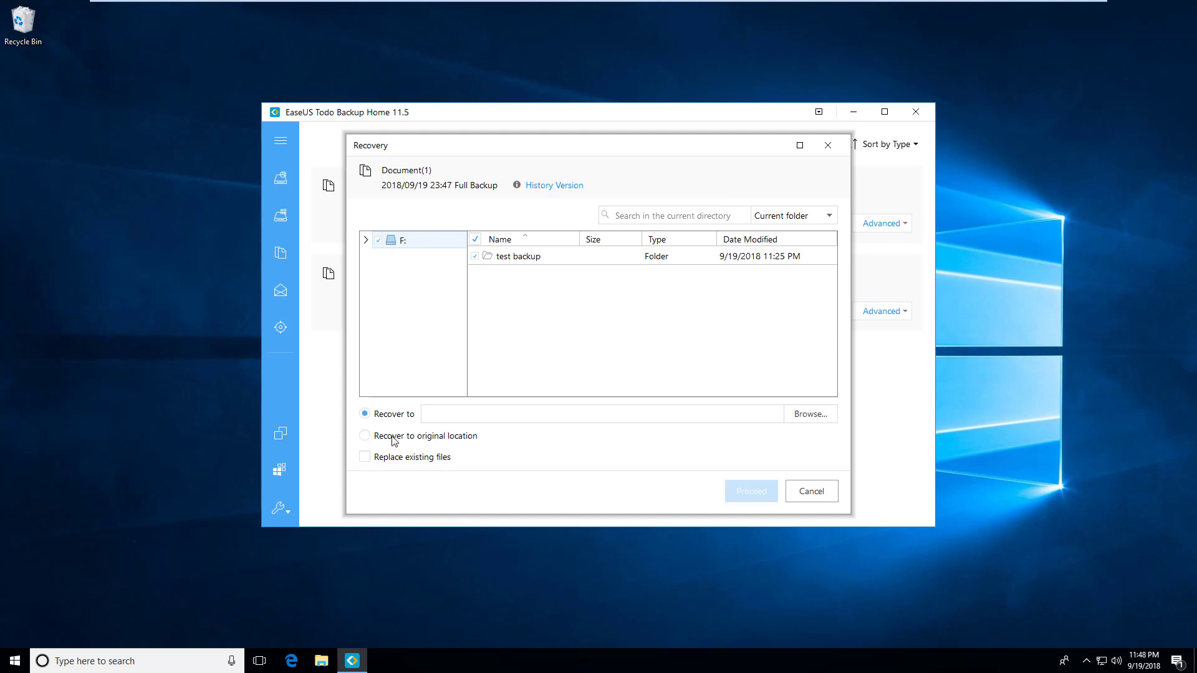
{"action": "left_click", "coordinate": [394, 438]}
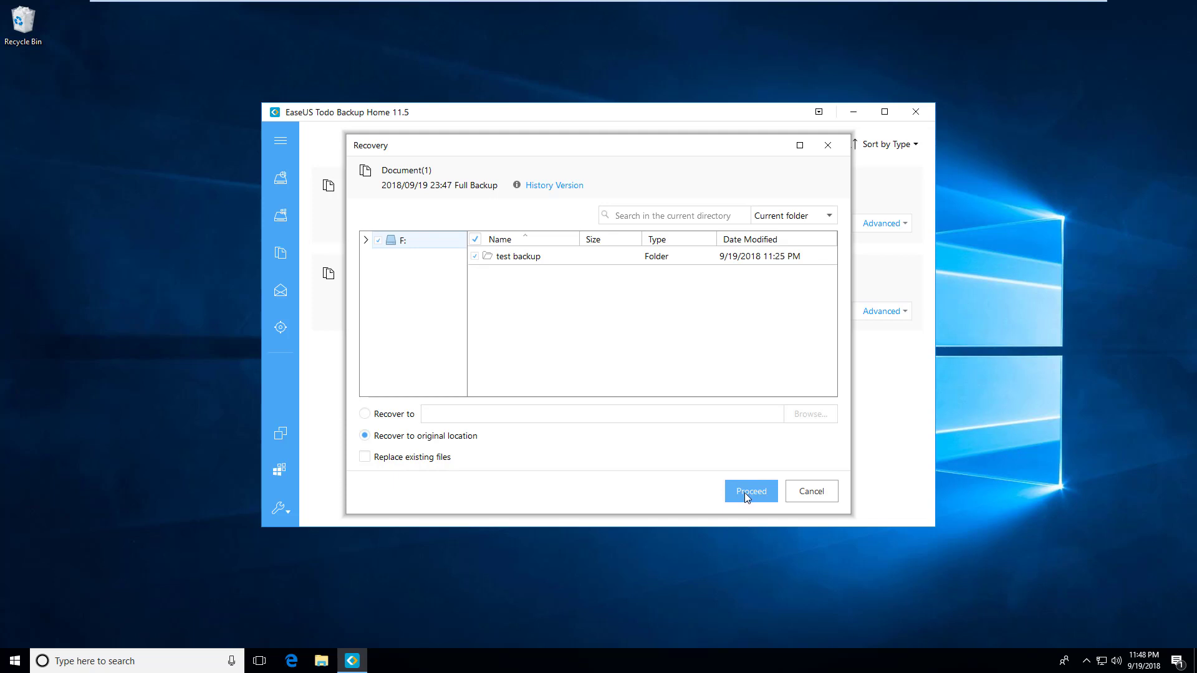
Step: Cancel the recovery, view Document(1)'s Full/Incremental/Differential backup options, and reopen its action list
{"action": "left_click", "coordinate": [812, 492]}
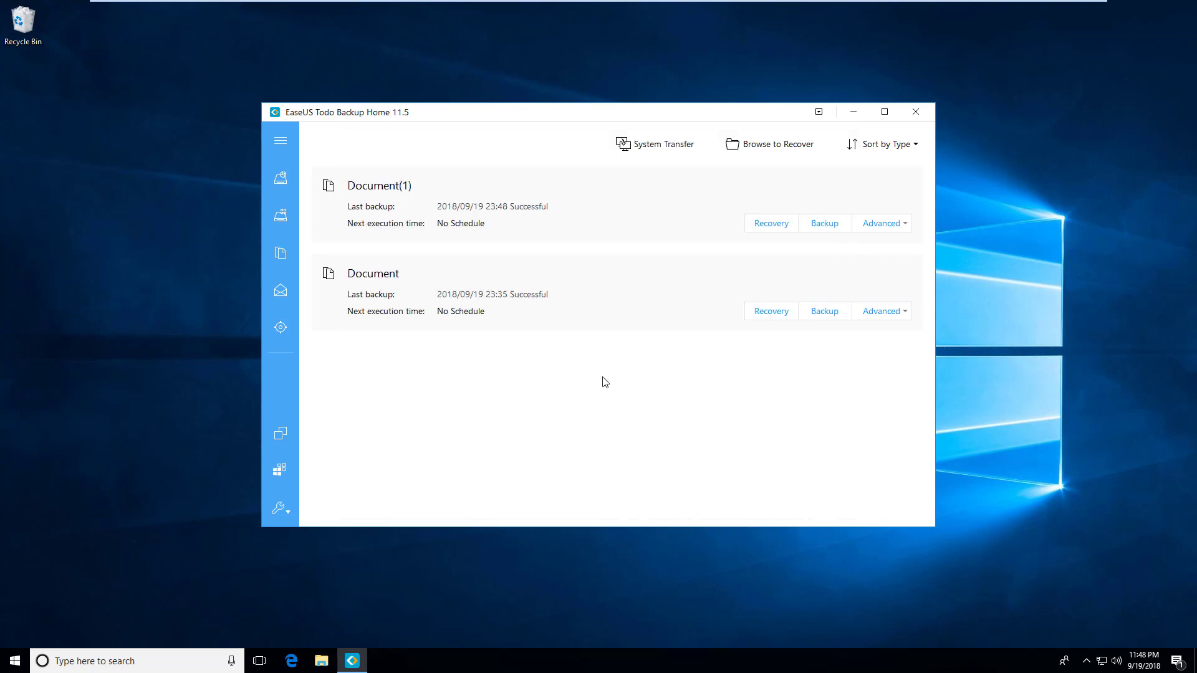
{"action": "right_click", "coordinate": [640, 223]}
{"action": "mouse_move", "coordinate": [682, 255]}
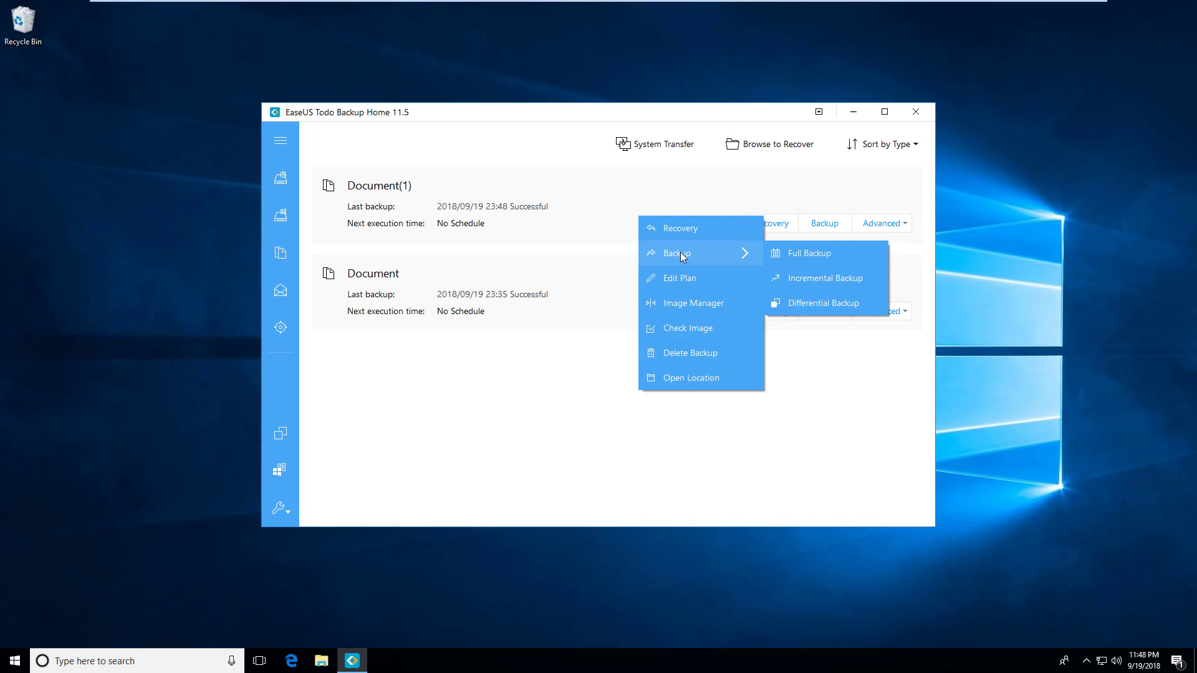
{"action": "left_click", "coordinate": [773, 201]}
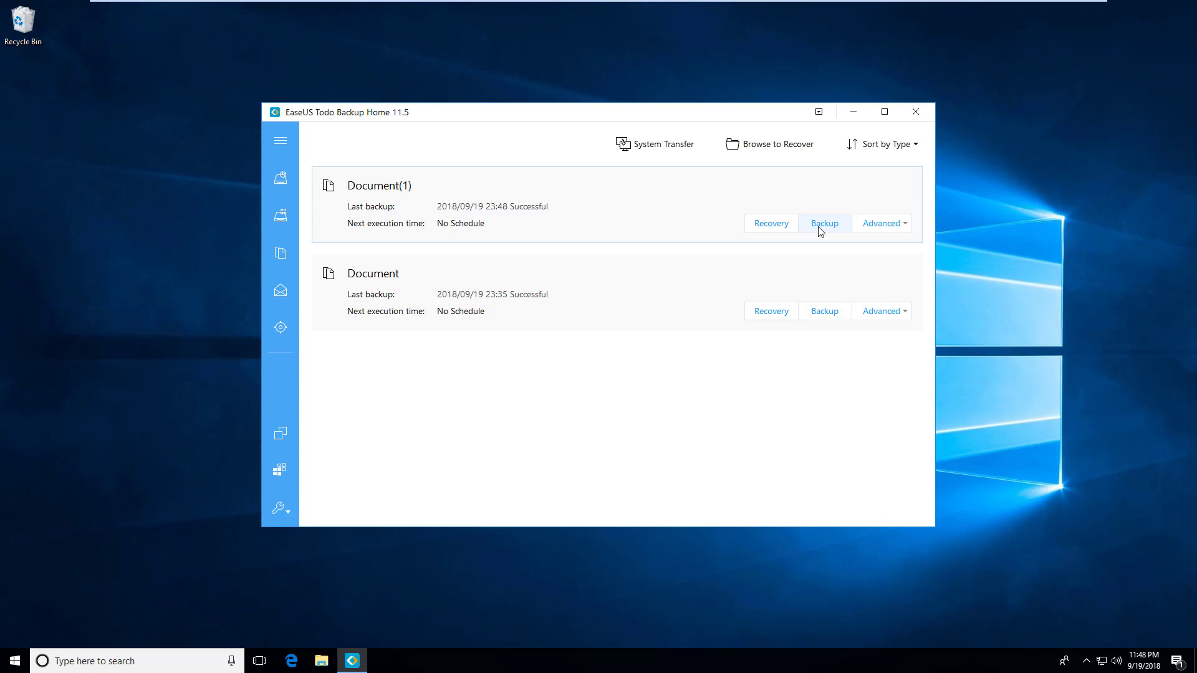
{"action": "right_click", "coordinate": [617, 220]}
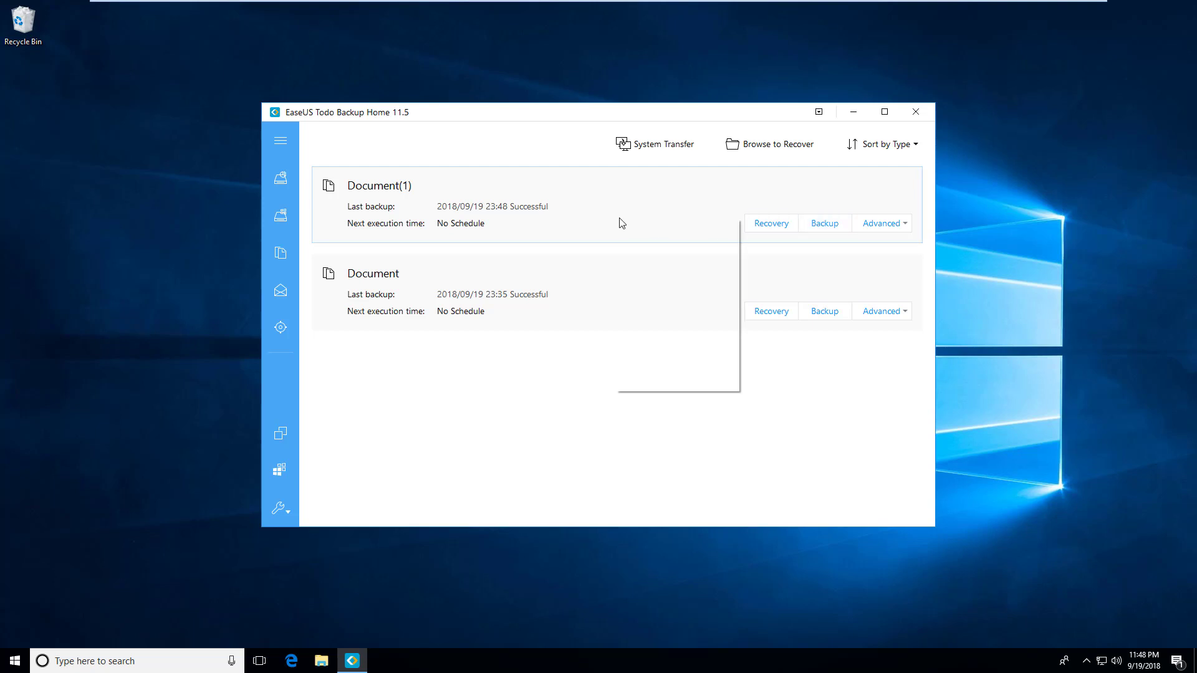
{"action": "mouse_move", "coordinate": [650, 256]}
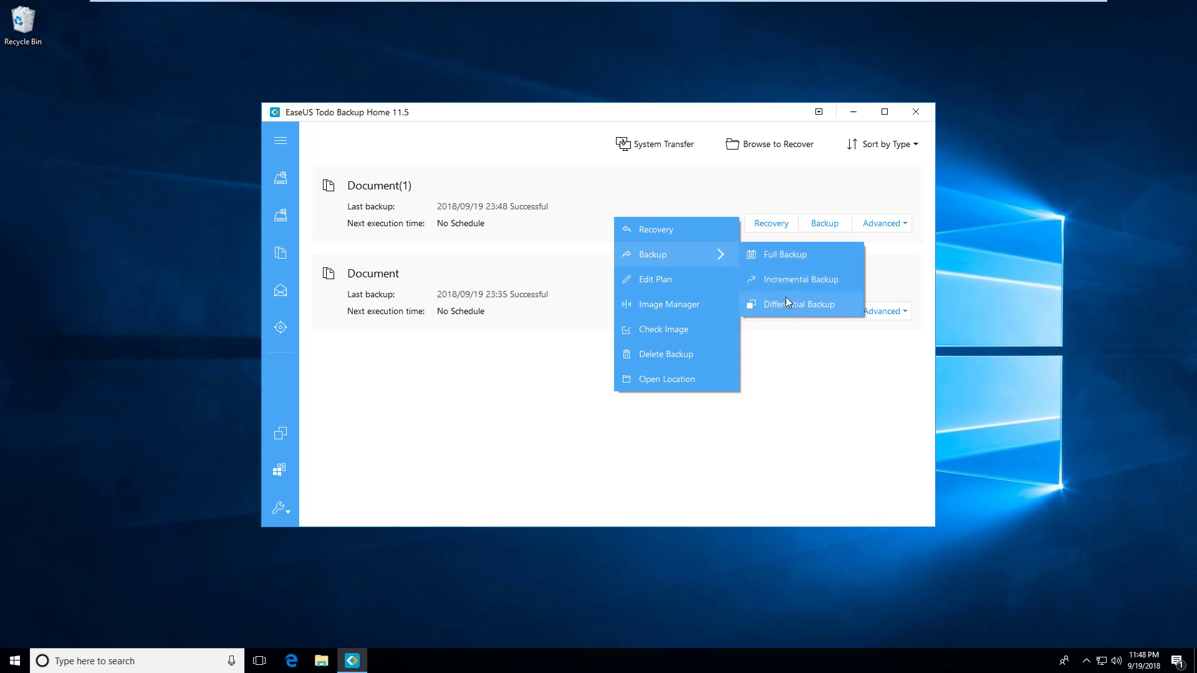
{"action": "left_click", "coordinate": [671, 278]}
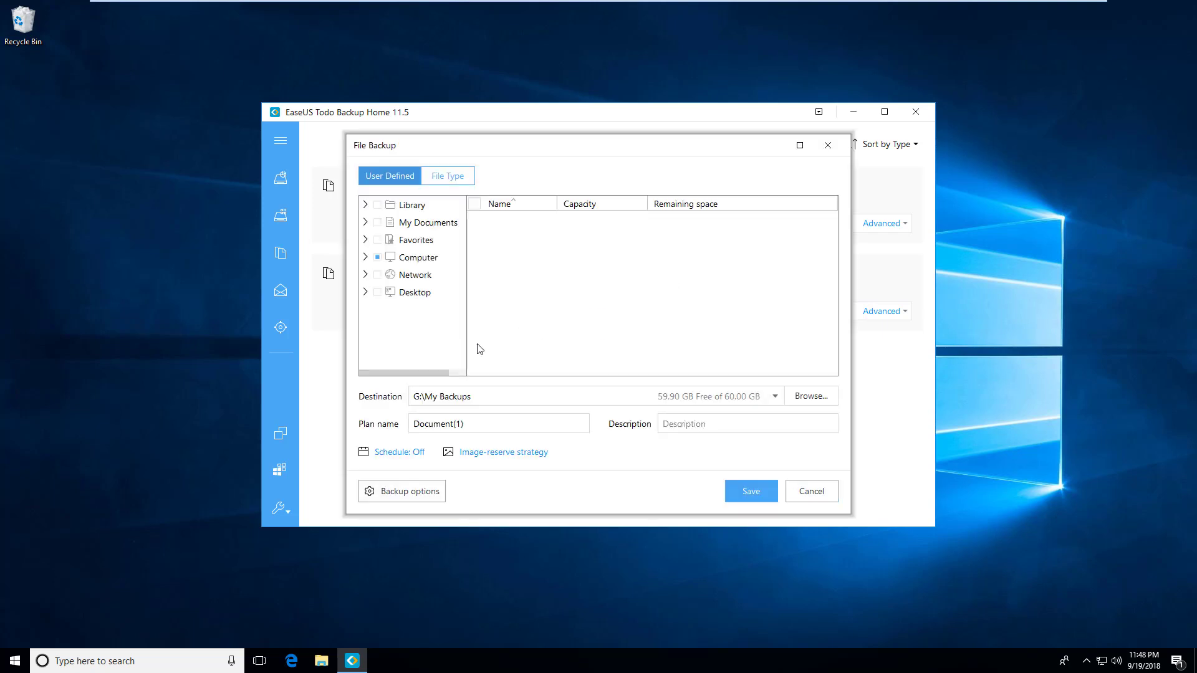
{"action": "left_click", "coordinate": [410, 493]}
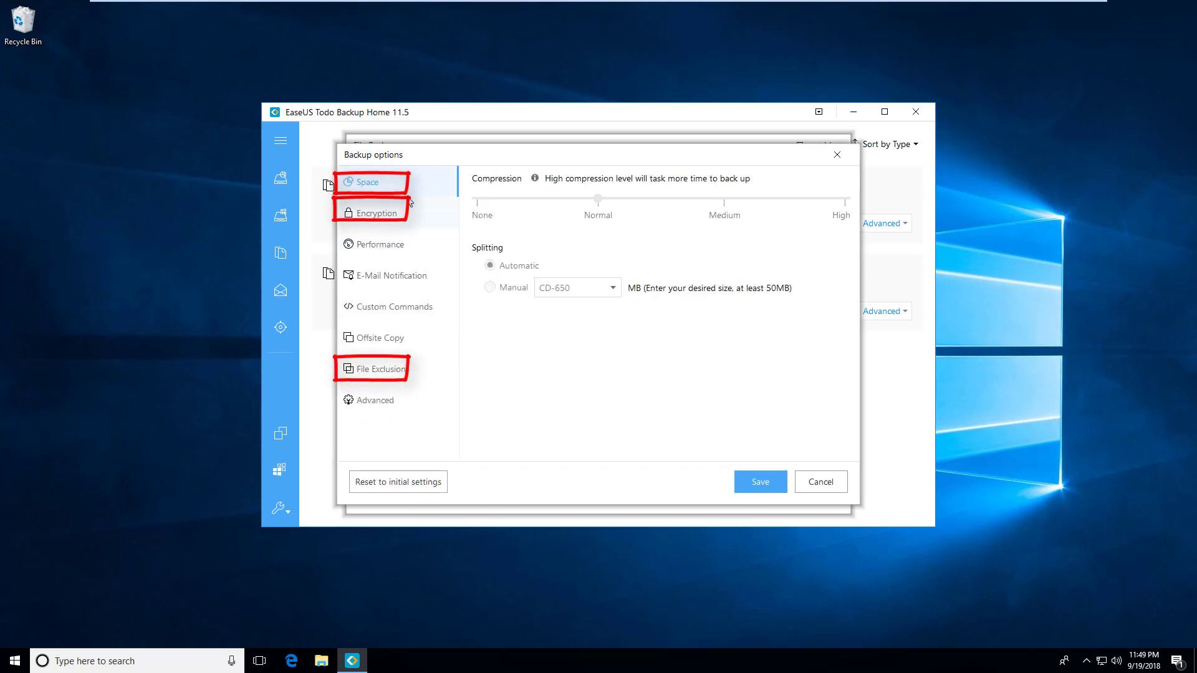
{"action": "left_click", "coordinate": [405, 220]}
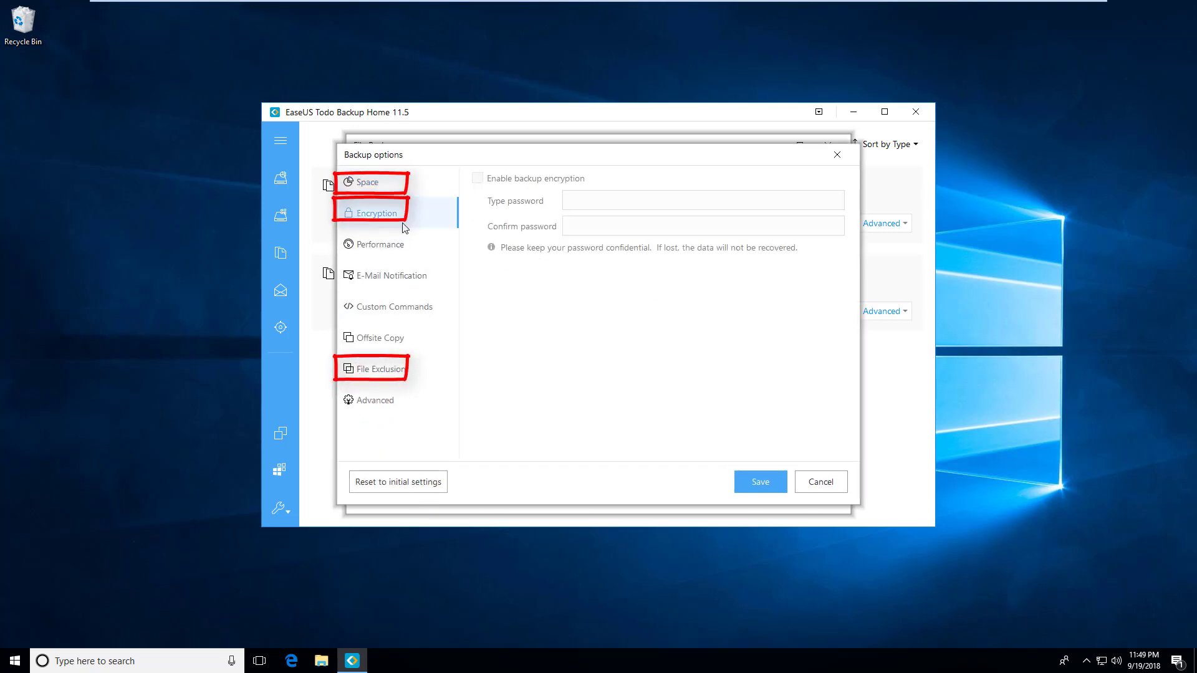
{"action": "left_click", "coordinate": [399, 370]}
{"action": "left_click", "coordinate": [819, 484]}
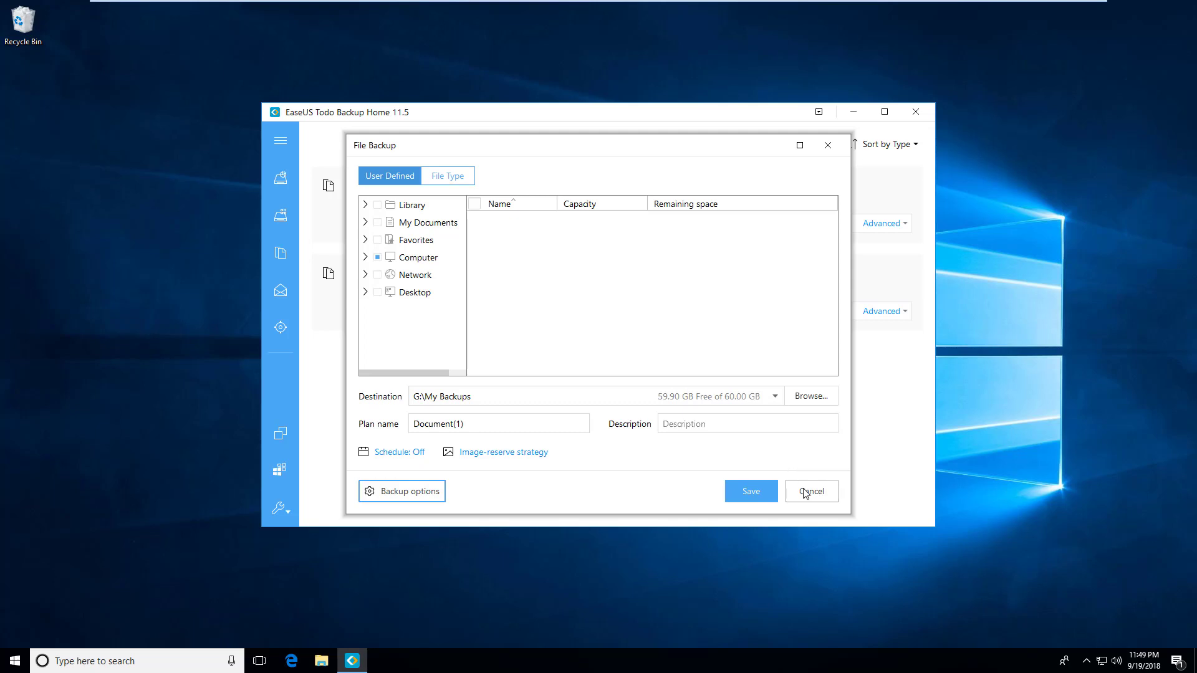
{"action": "left_click", "coordinate": [806, 494]}
{"action": "right_click", "coordinate": [610, 223]}
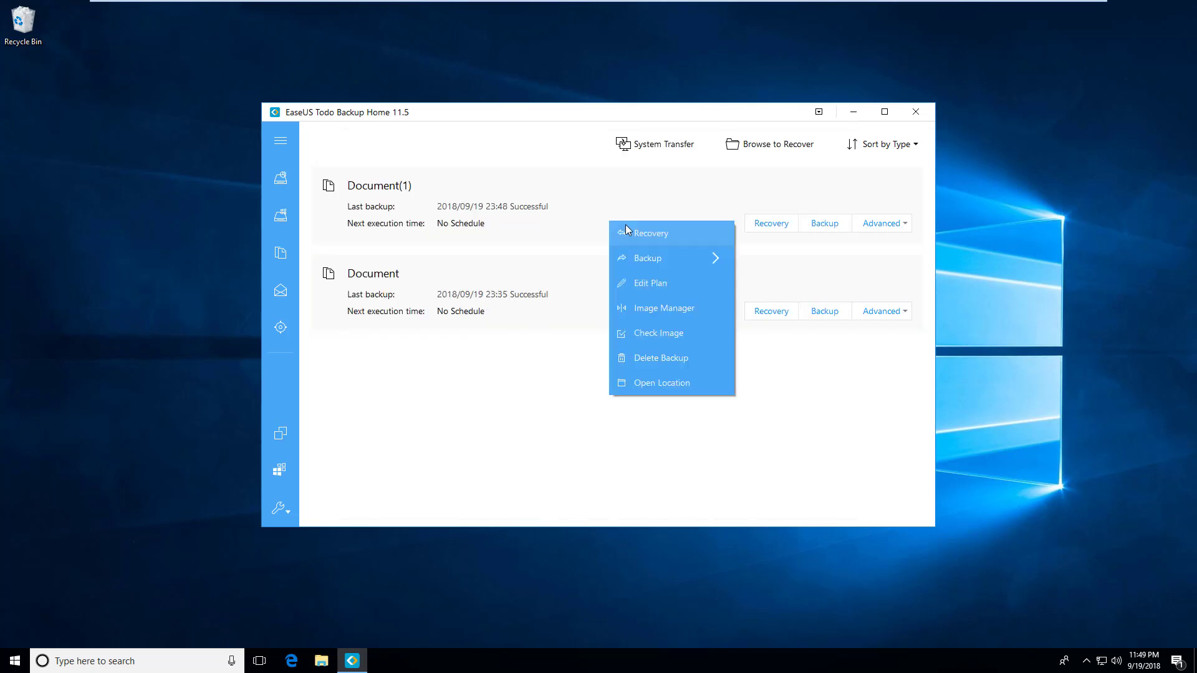
{"action": "left_click", "coordinate": [663, 310]}
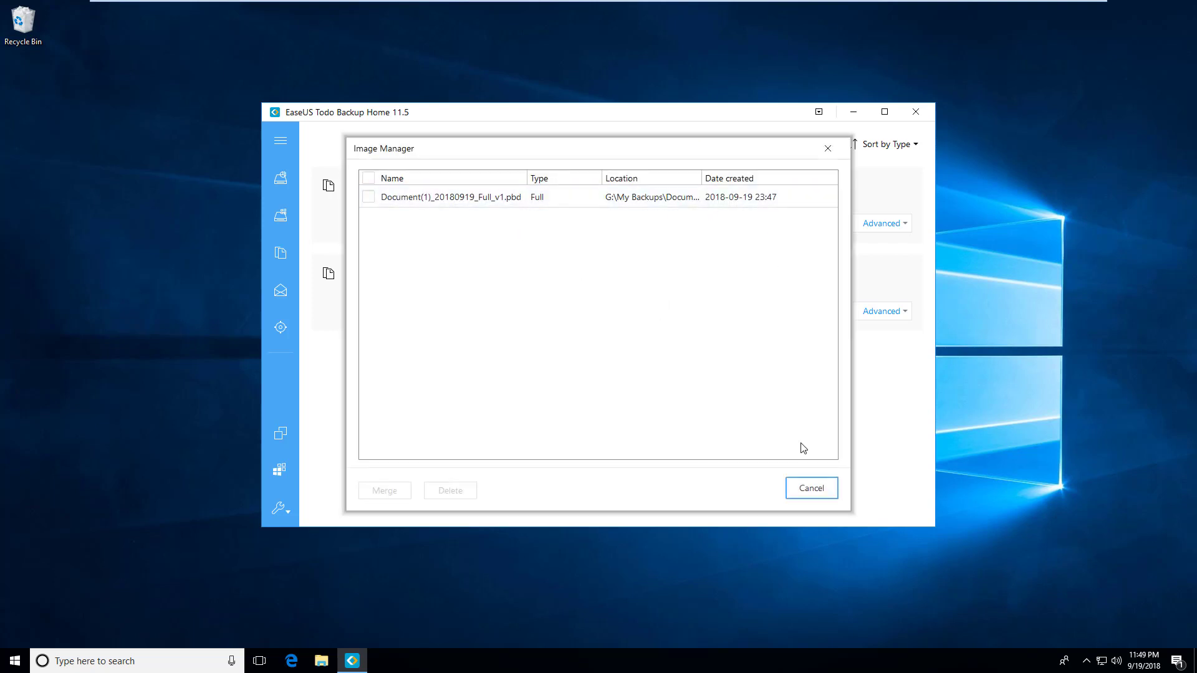
{"action": "left_click", "coordinate": [801, 488]}
{"action": "right_click", "coordinate": [614, 222]}
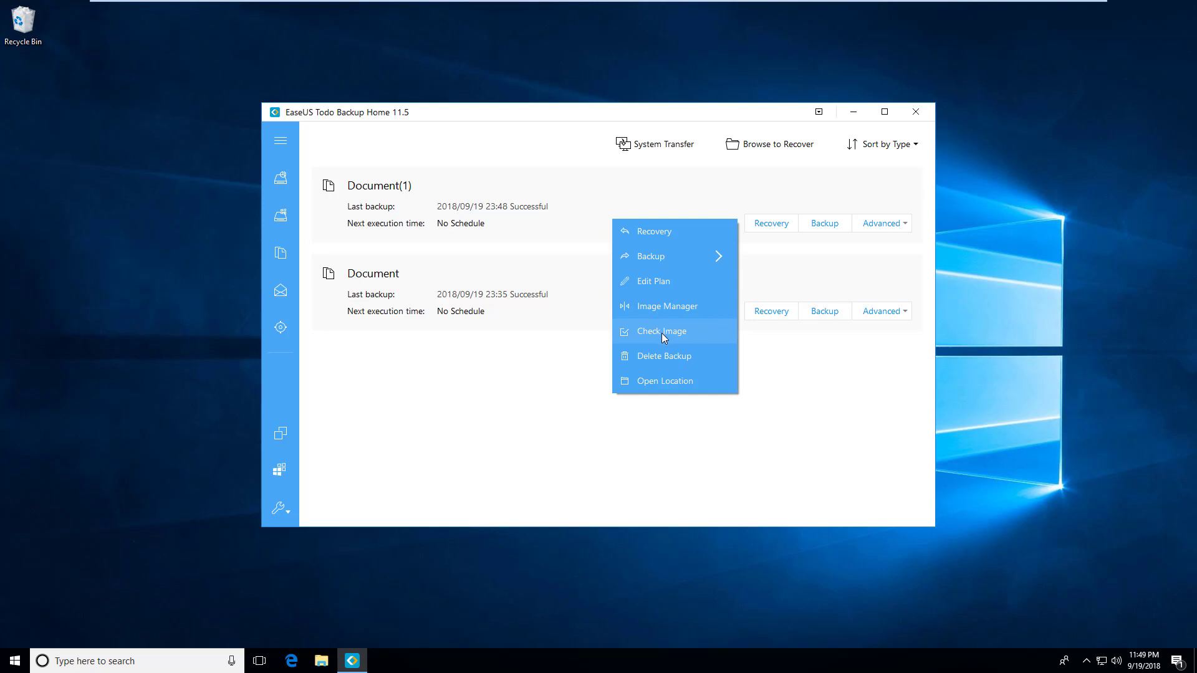
{"action": "left_click", "coordinate": [661, 354]}
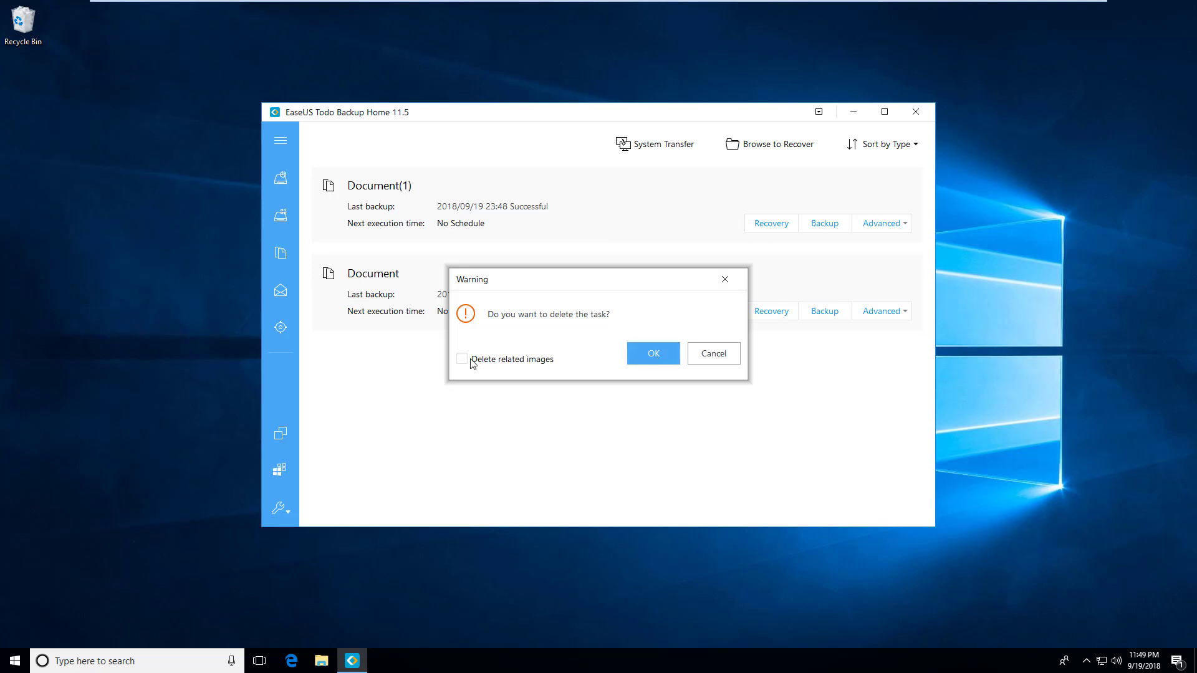
{"action": "left_click", "coordinate": [724, 354]}
{"action": "right_click", "coordinate": [630, 216]}
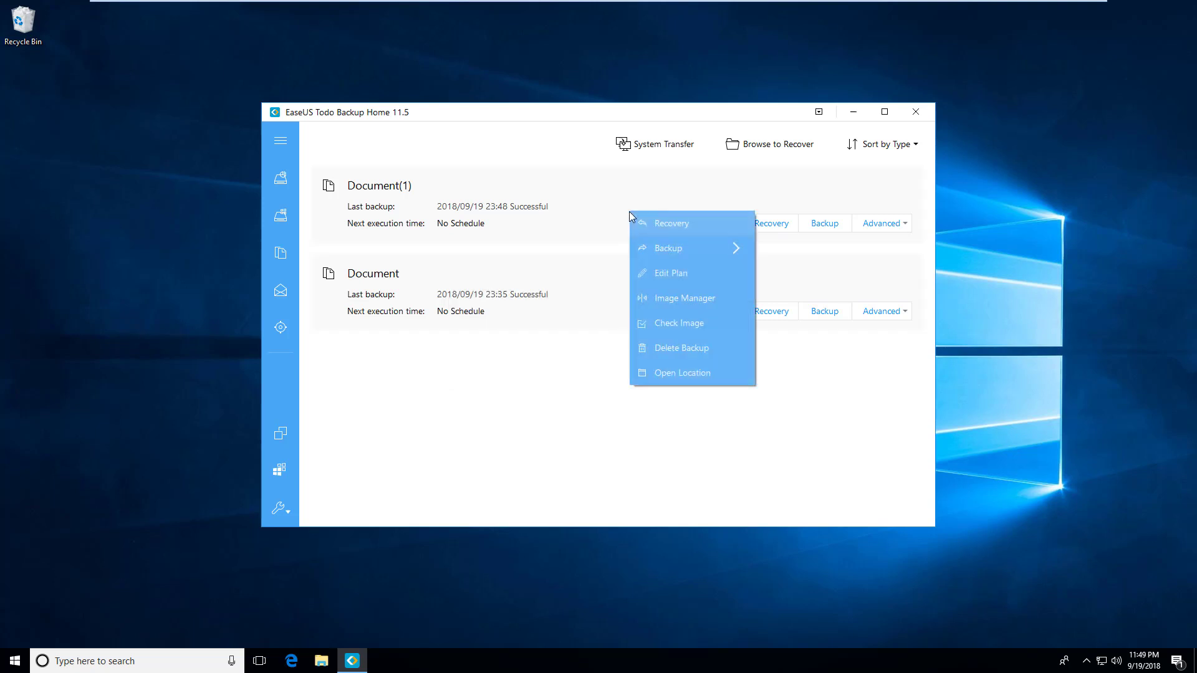
Step: Open the Document(1)_20180919_Full_v1 image in File Explorer and browse to F:\test backup
{"action": "left_click", "coordinate": [679, 373]}
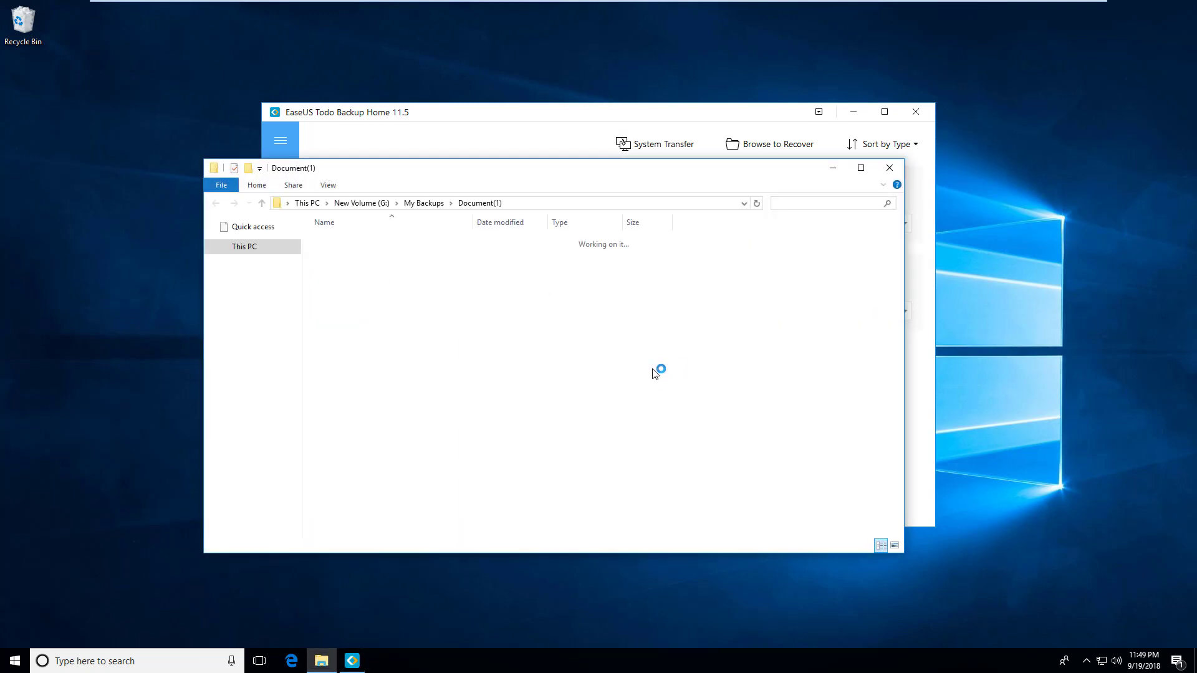
{"action": "left_click", "coordinate": [411, 246]}
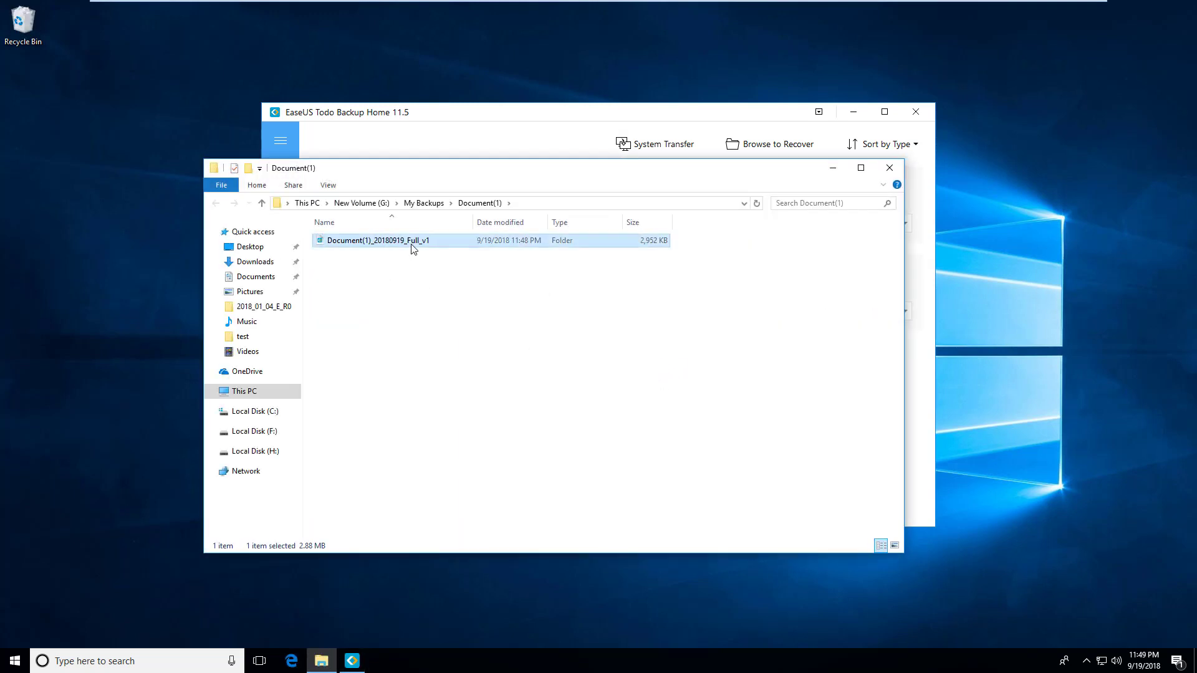
{"action": "double_click", "coordinate": [412, 246]}
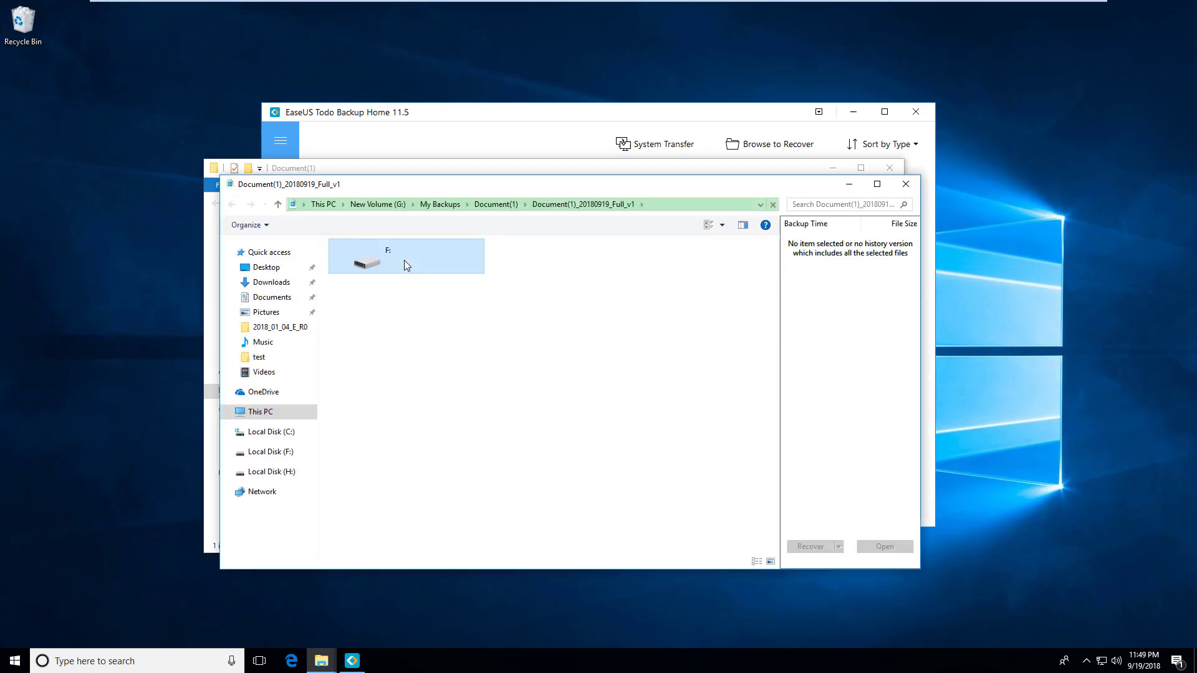
{"action": "double_click", "coordinate": [404, 261]}
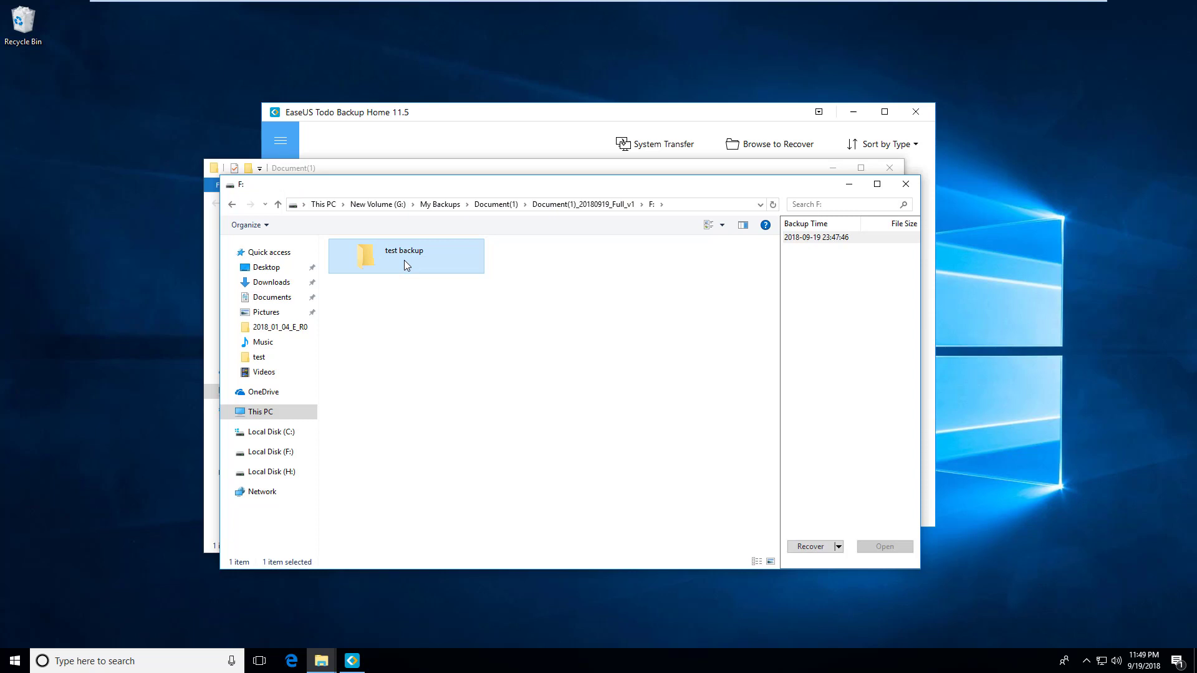
{"action": "double_click", "coordinate": [405, 265]}
{"action": "scroll", "coordinate": [415, 501], "scroll_direction": "down", "scroll_amount": 1}
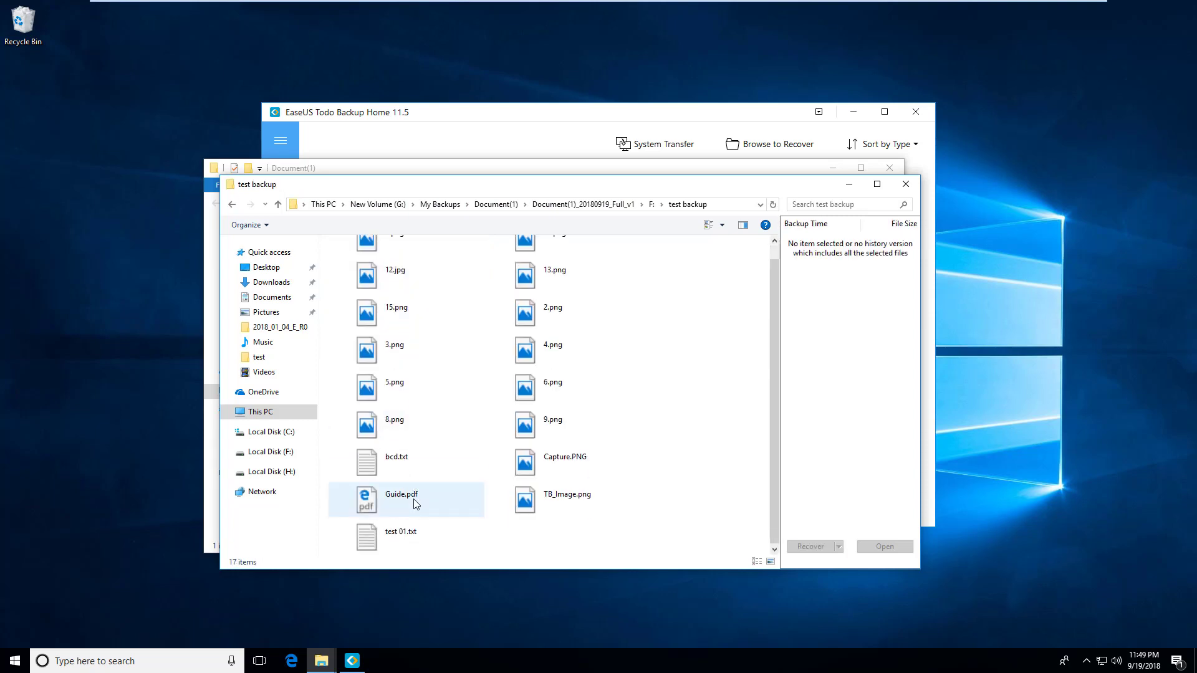
Step: Copy bcd.txt from the backup to the desktop, then open and close it in Notepad
{"action": "left_click", "coordinate": [398, 472]}
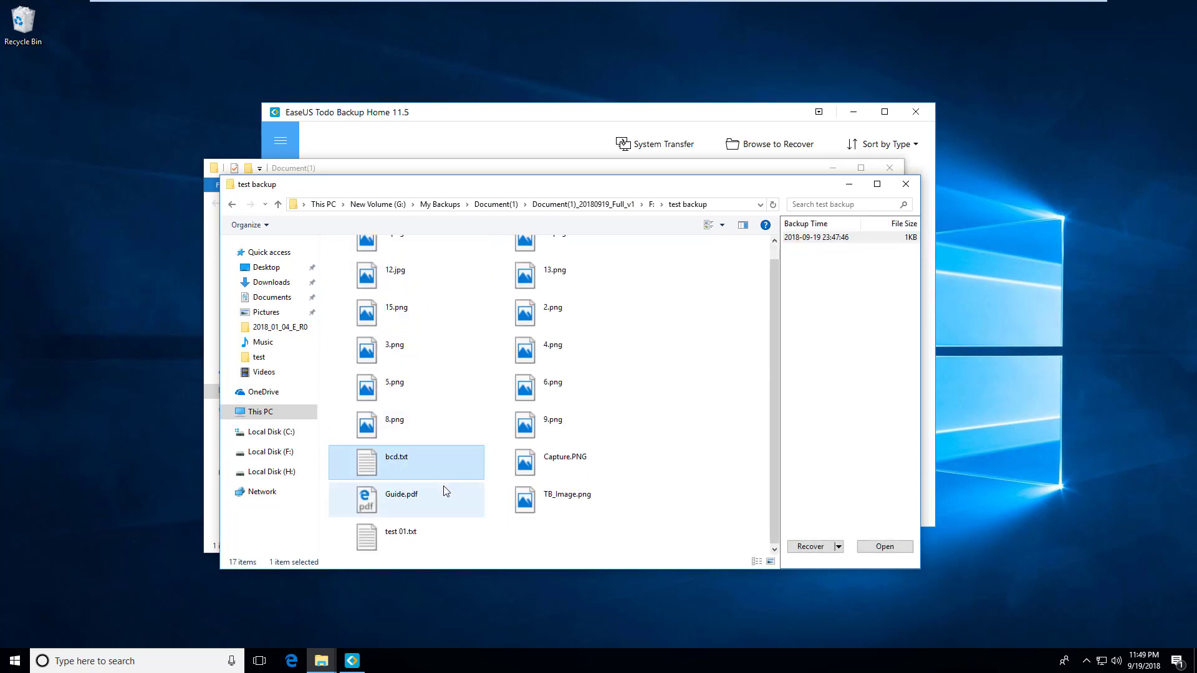
{"action": "left_click_drag", "start_coordinate": [424, 465], "coordinate": [62, 268]}
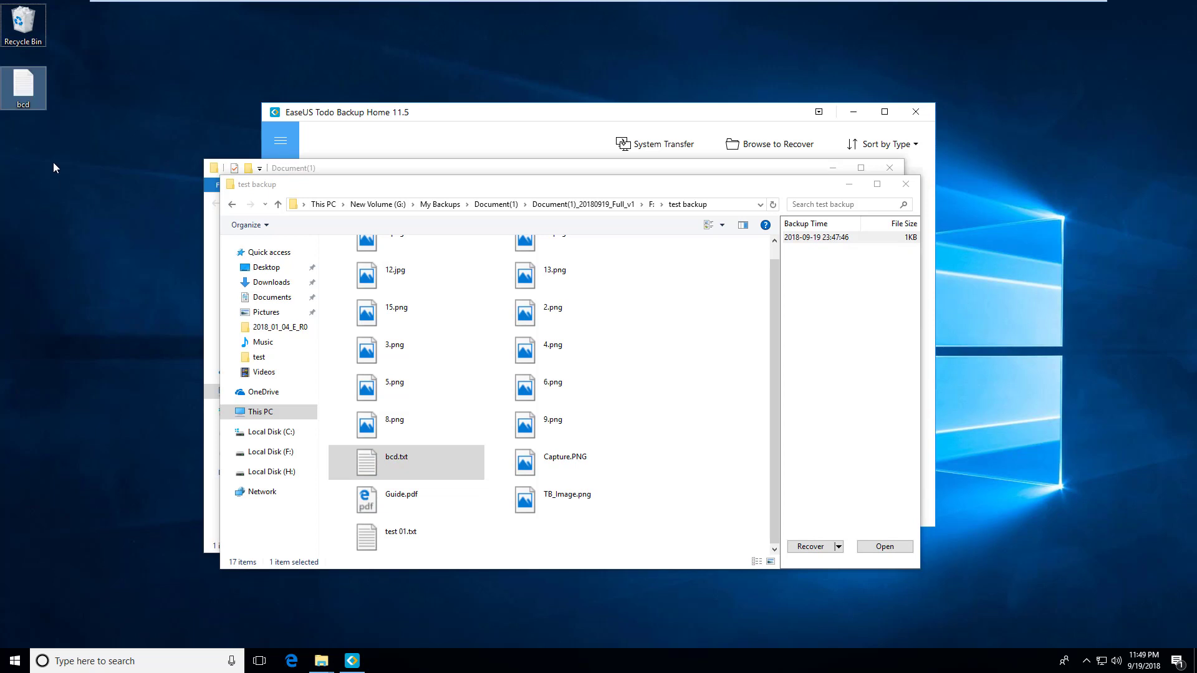
{"action": "double_click", "coordinate": [19, 84]}
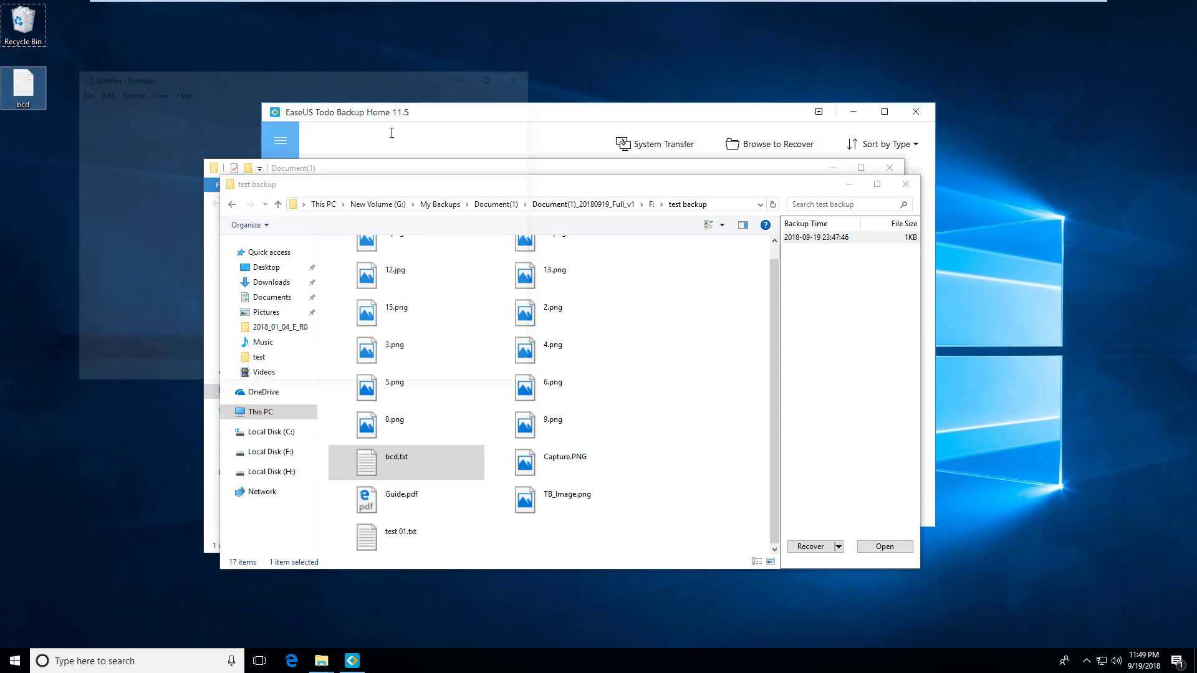
{"action": "left_click", "coordinate": [522, 75]}
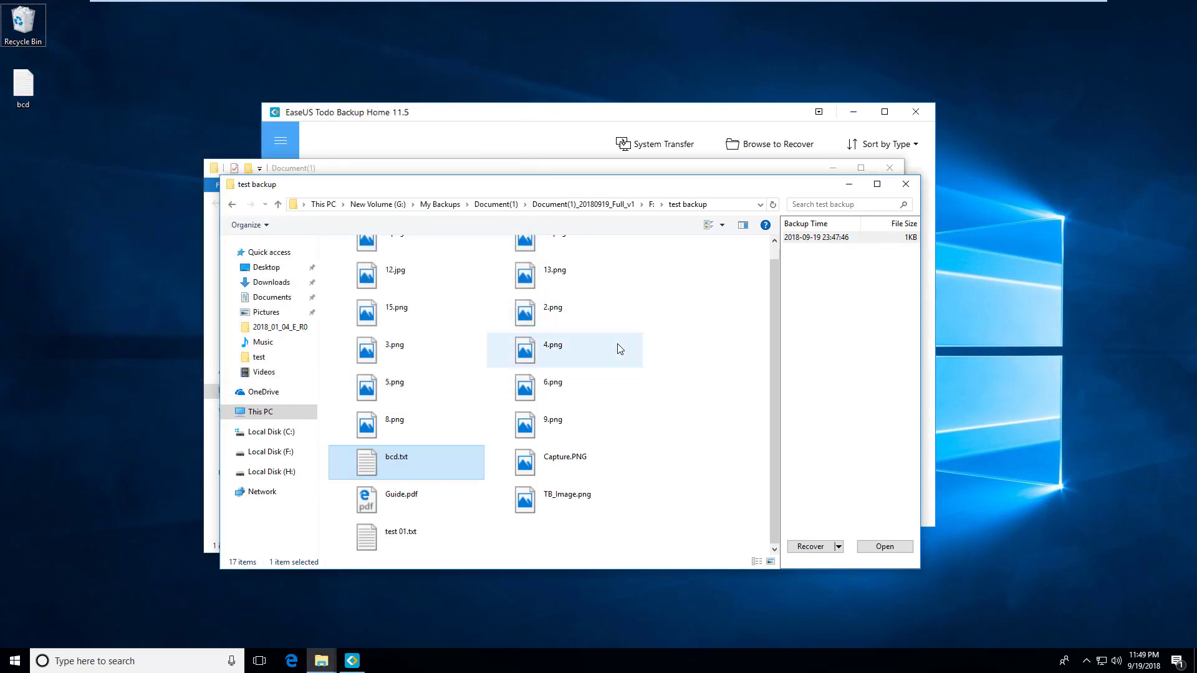